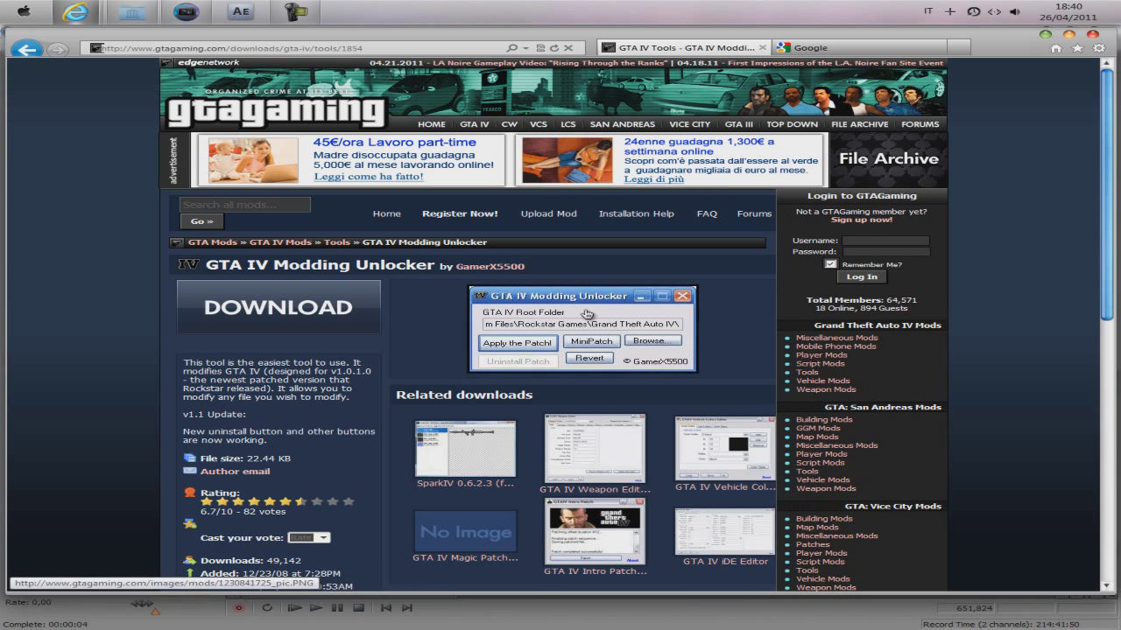
scroll(448, 347, down, 2)
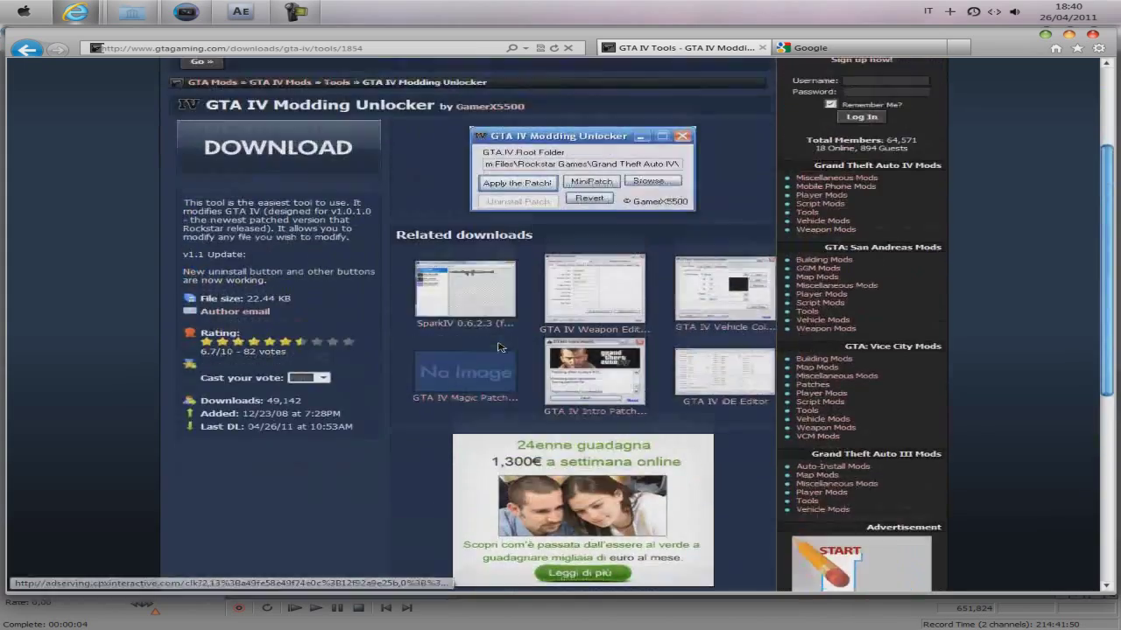
scroll(448, 348, up, 2)
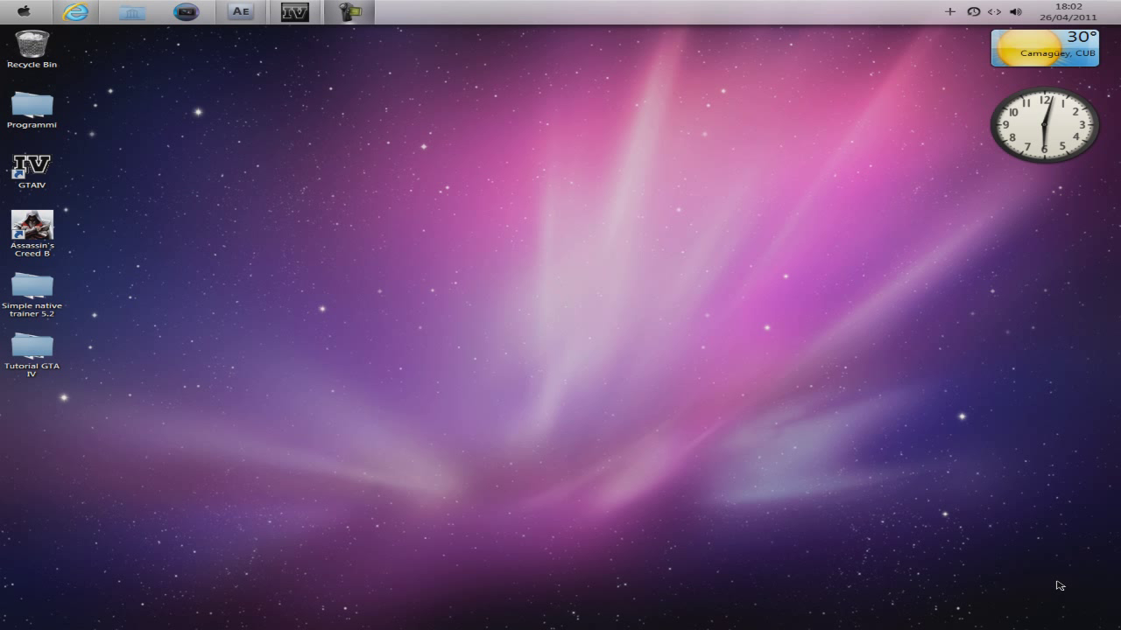
Step: Switch to Spark IV and look through the folder tree of the Grand Theft Auto IV game directory
mouse_move(295, 13)
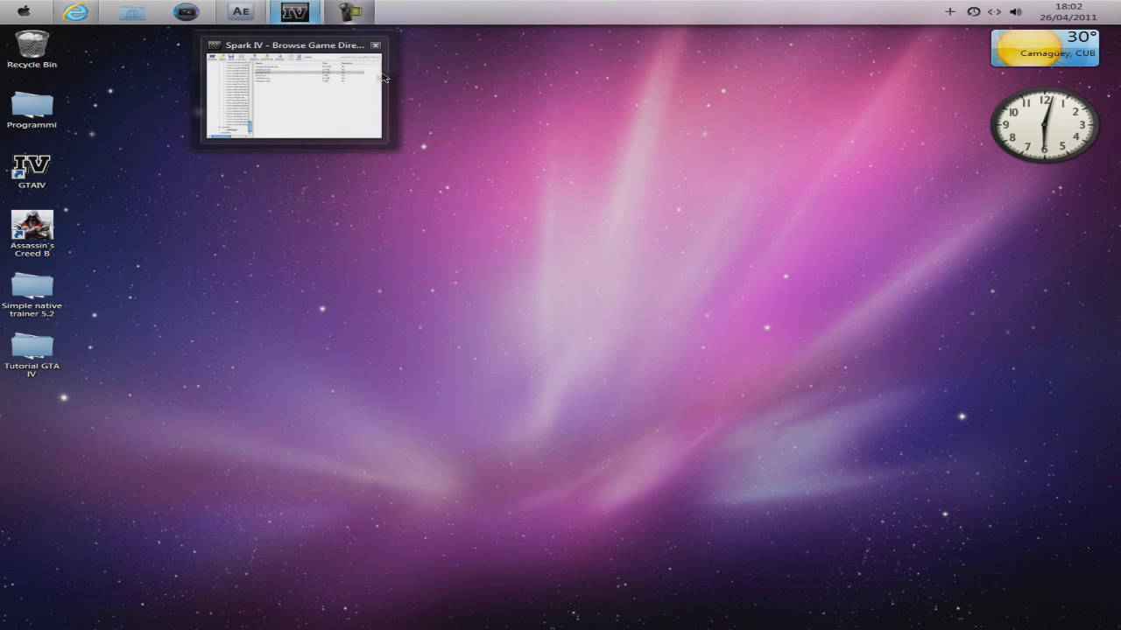
click(367, 77)
mouse_move(461, 175)
mouse_down()
mouse_move(494, 146)
mouse_move(476, 159)
mouse_up()
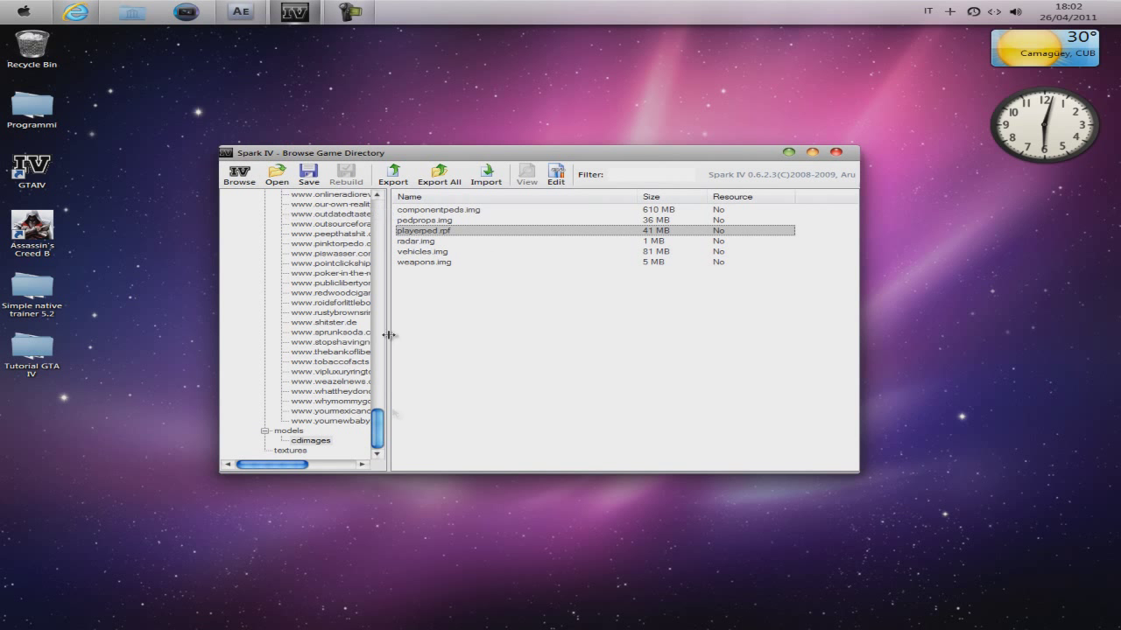
scroll(378, 445, up, 2)
scroll(380, 448, down, 3)
drag(290, 467, 260, 474)
scroll(293, 473, up, 20)
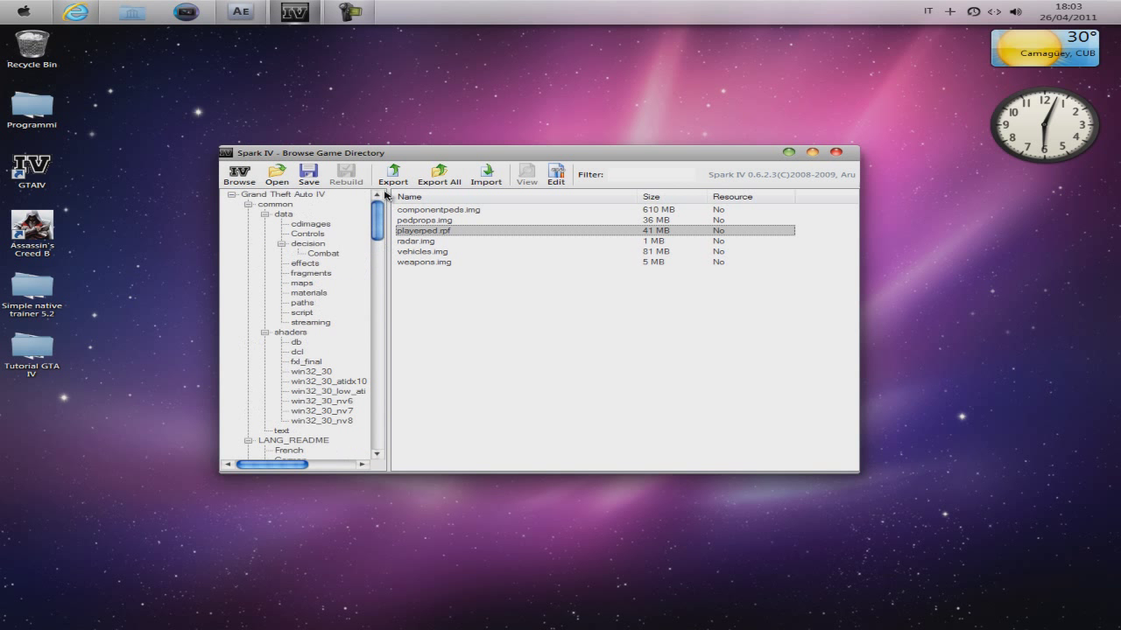
scroll(320, 518, down, 20)
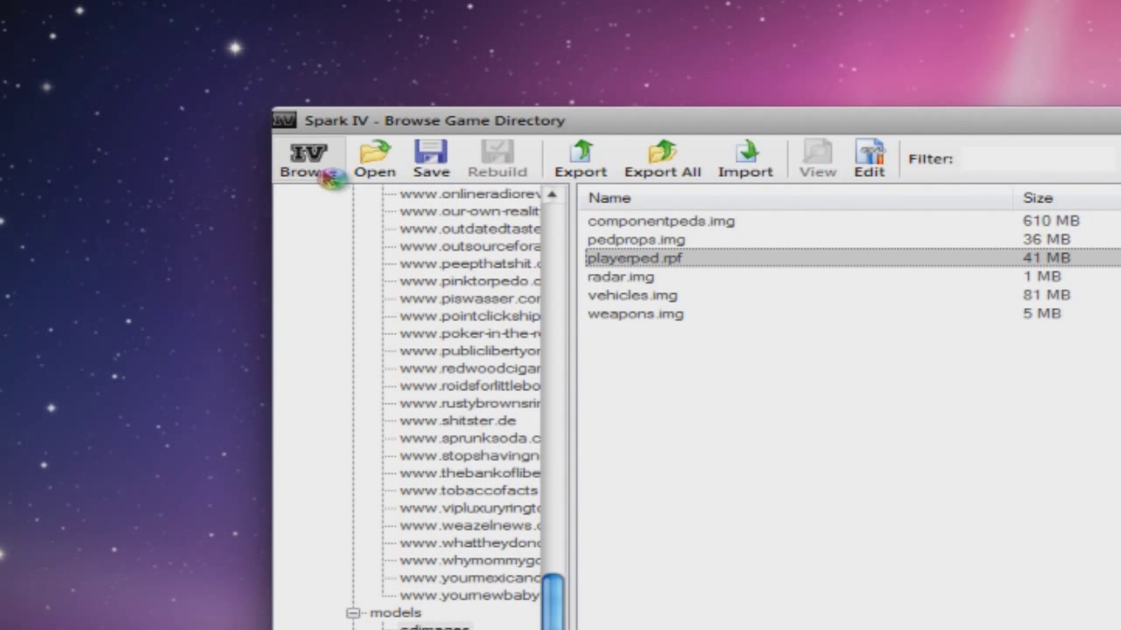
Step: Browse the GTA IV game directory and open playerped.rpf from the cdimages folder under models
click(308, 166)
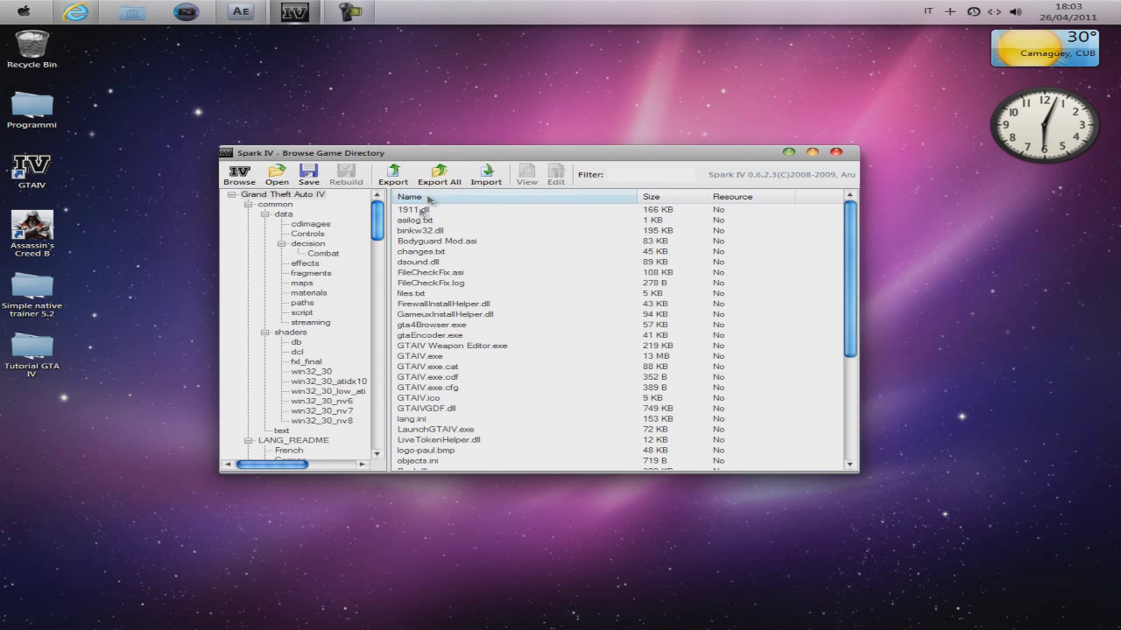
drag(378, 219, 373, 444)
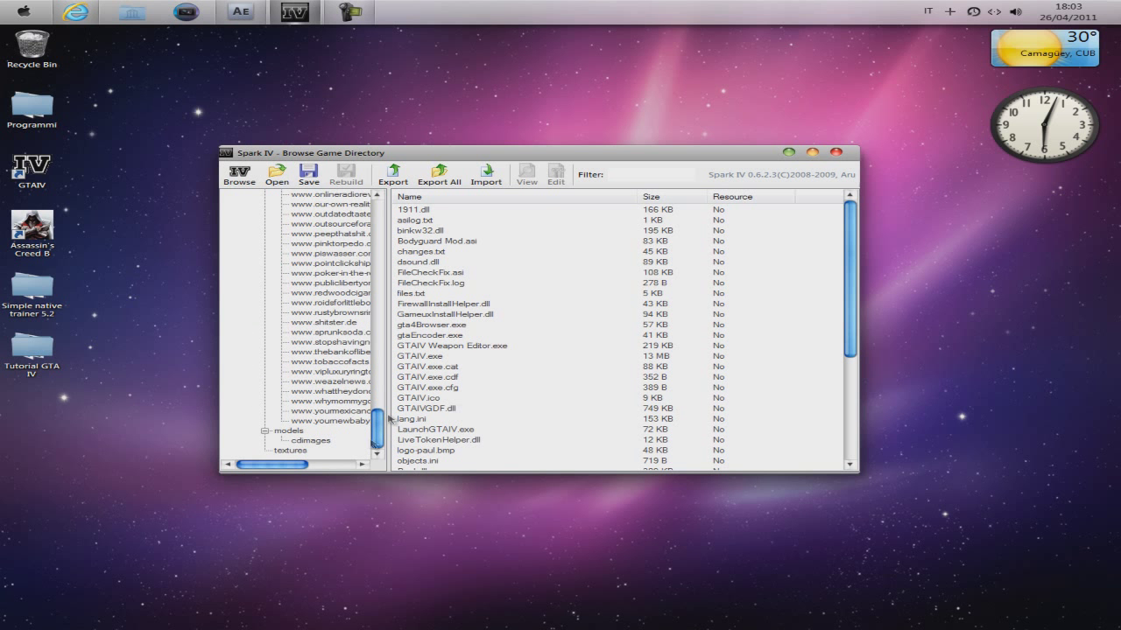
drag(298, 467, 267, 482)
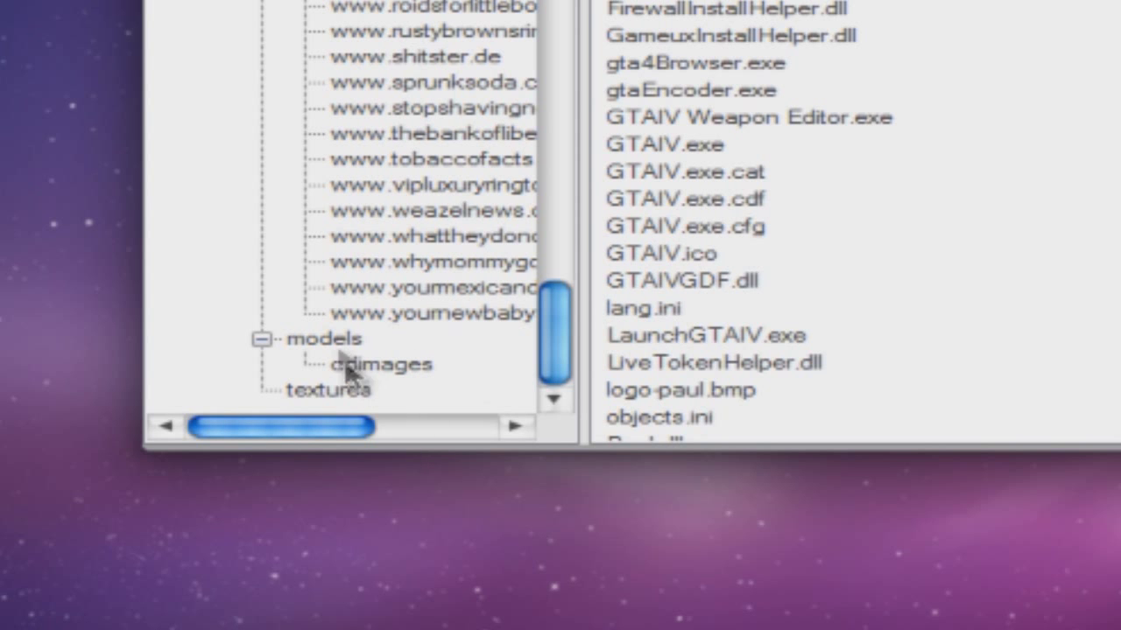
click(294, 434)
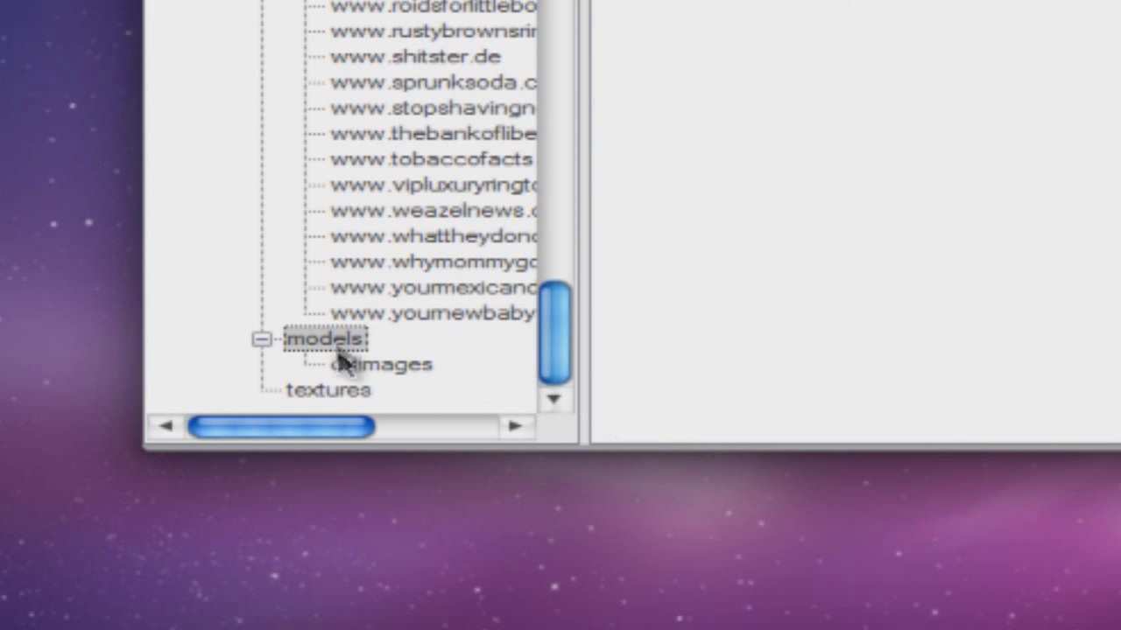
click(383, 366)
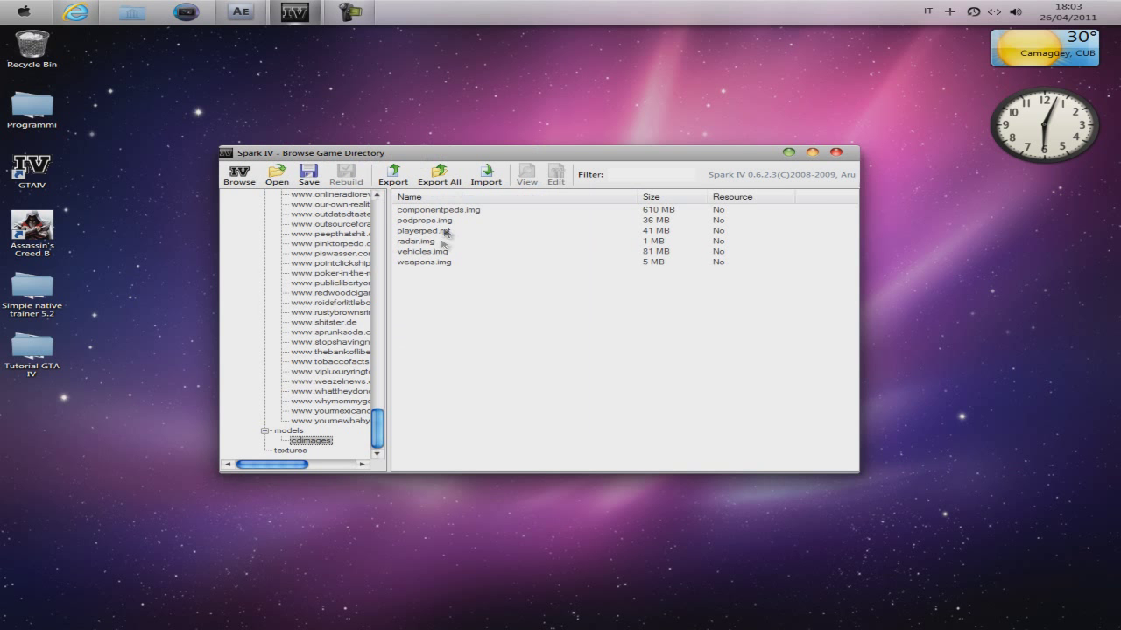
double_click(444, 232)
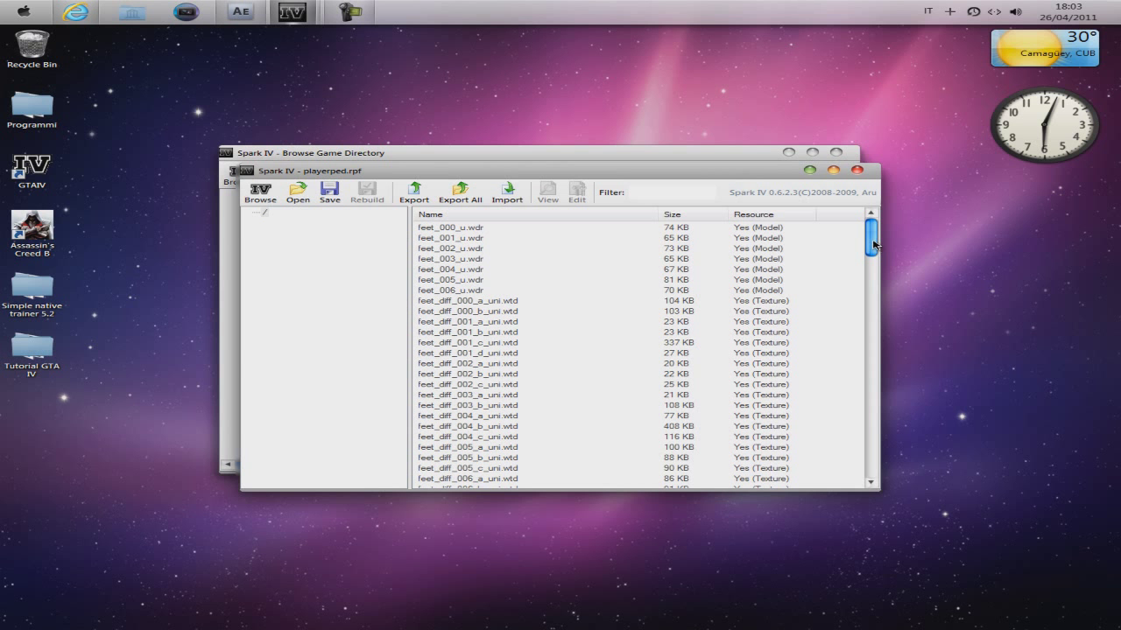
Step: Preview the texture uppr_diff_015_d_uni.wtd near the end of the playerped.rpf file list, then close the preview
drag(873, 245, 858, 471)
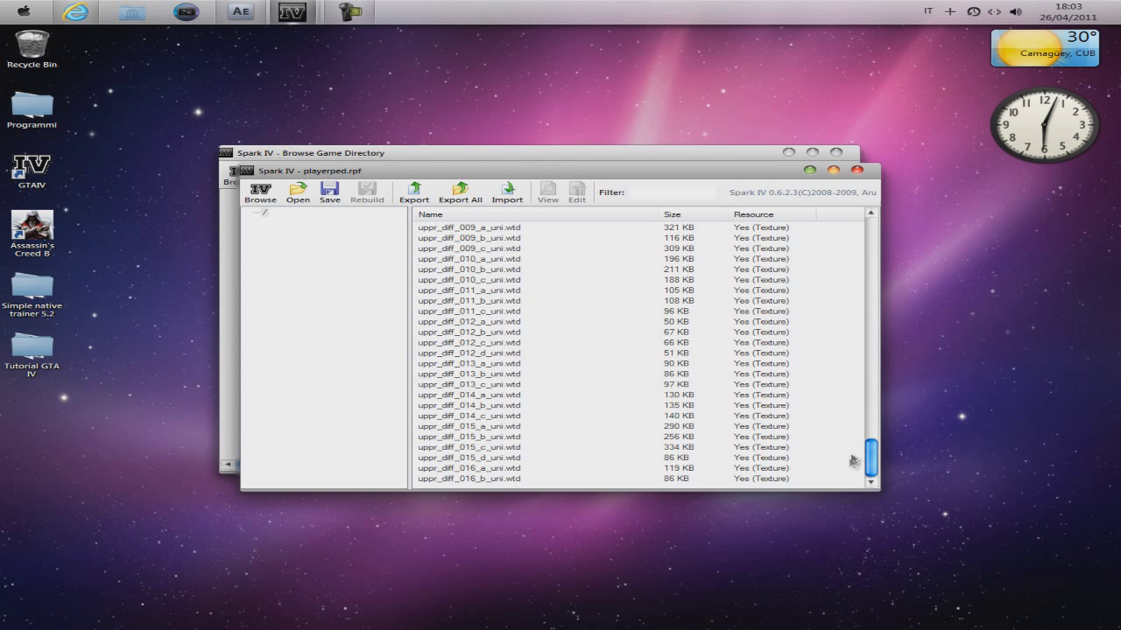
double_click(492, 459)
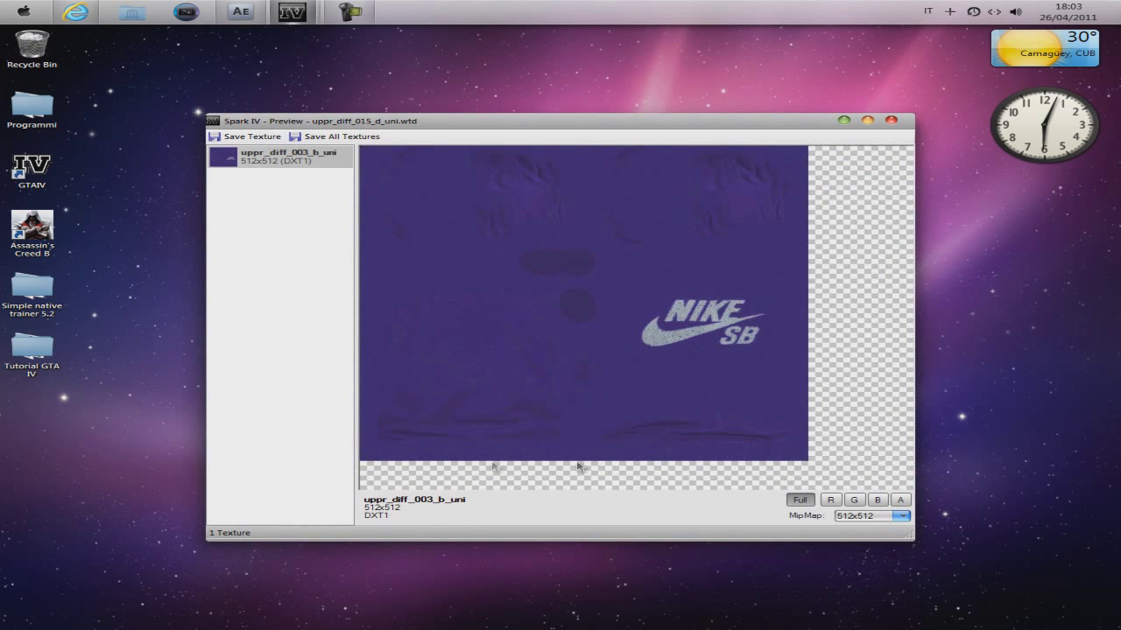
drag(527, 130, 528, 156)
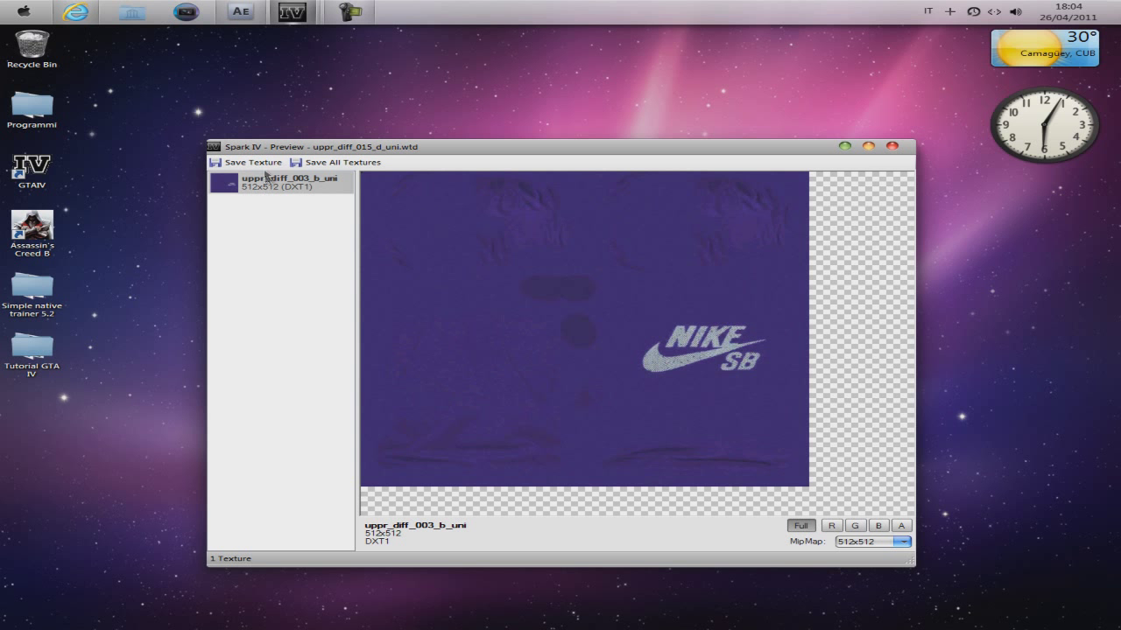
click(891, 146)
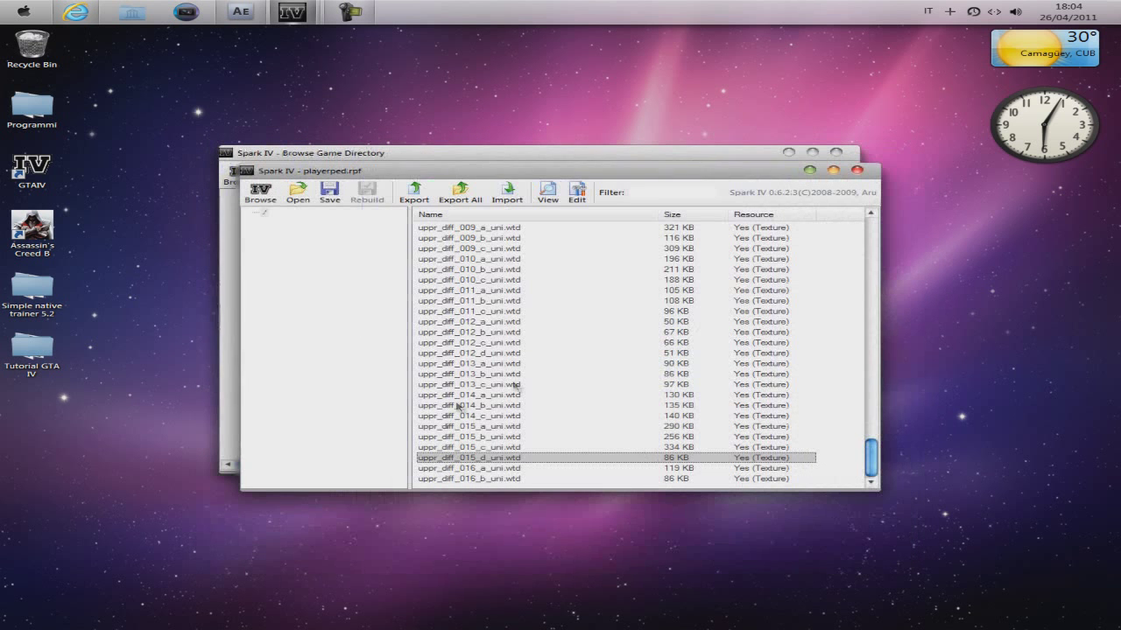
Step: Save the texture of uppr_diff_015_d_uni.wtd to the Desktop as the PNG file uppr_diff_003_b_uni and close its preview
double_click(501, 459)
click(247, 139)
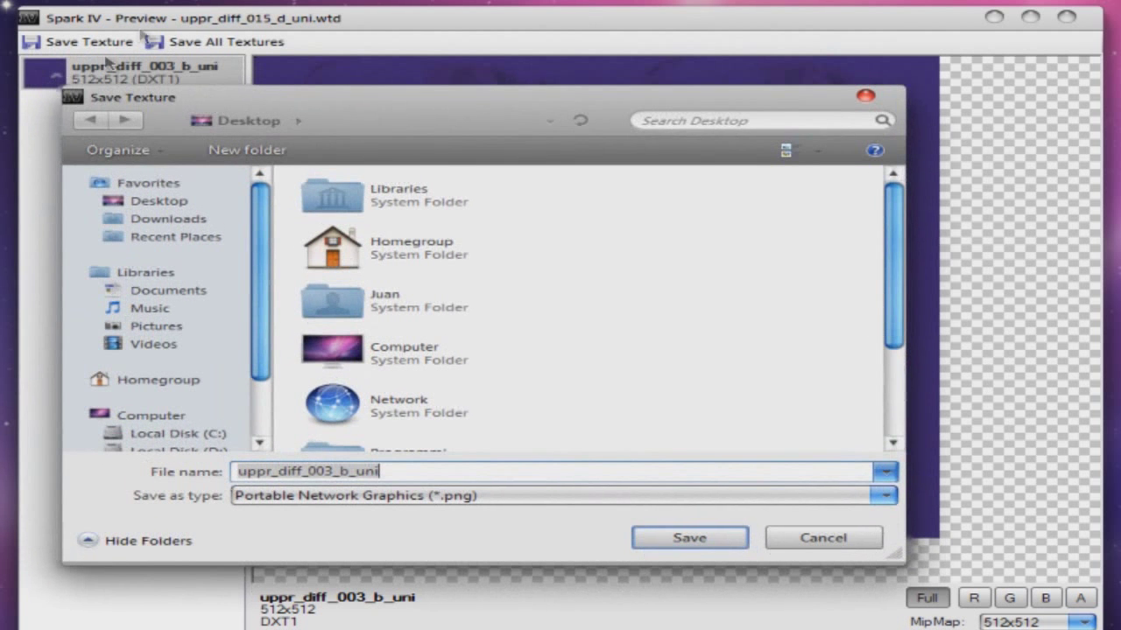
click(495, 497)
click(496, 506)
scroll(895, 267, down, 1)
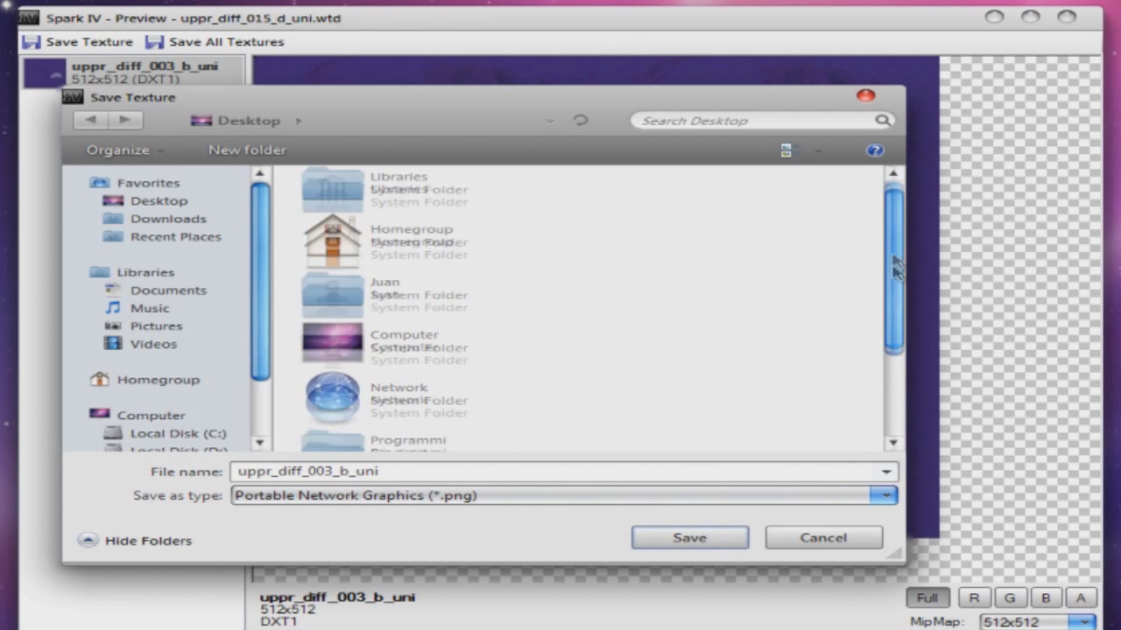
click(159, 201)
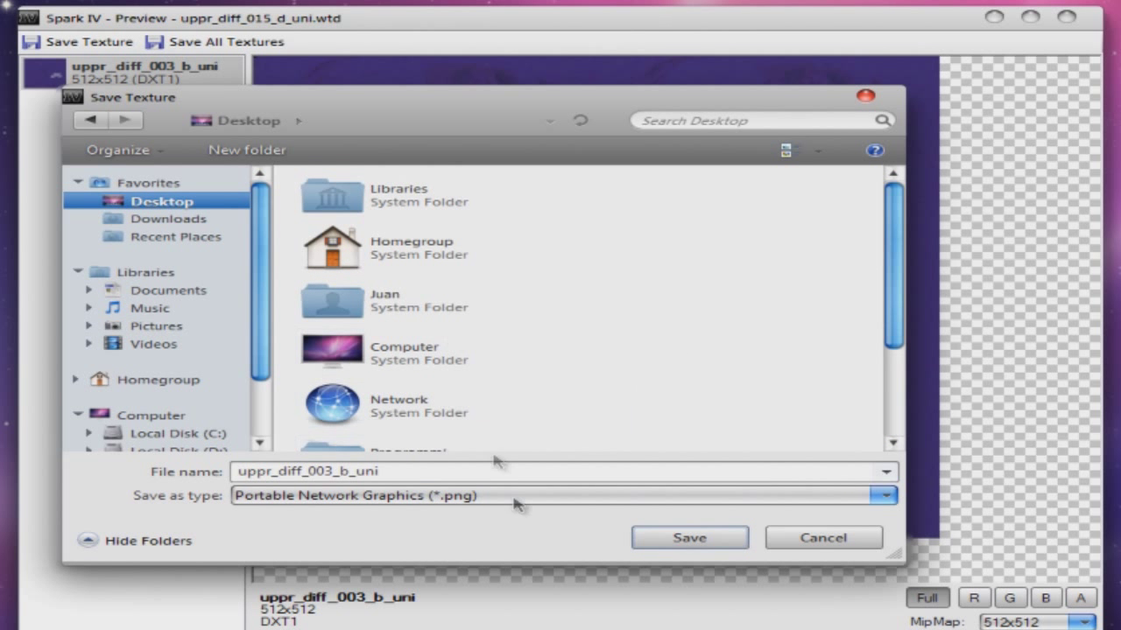
click(688, 541)
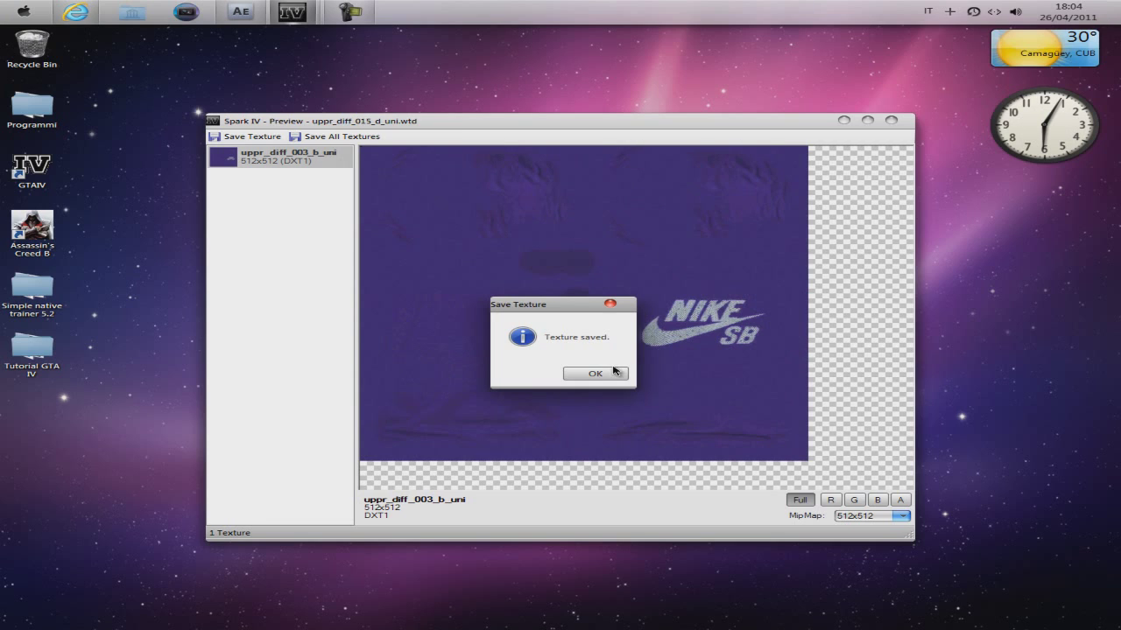
click(614, 372)
click(895, 122)
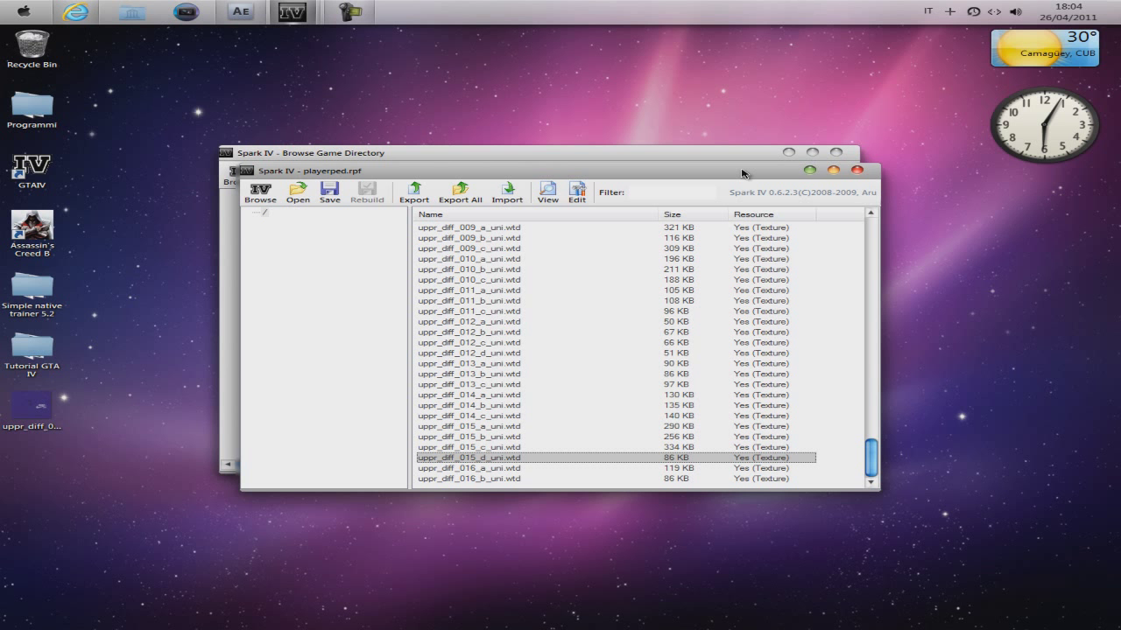
Step: Minimize both Spark IV windows and switch to Adobe After Effects
click(807, 172)
click(789, 154)
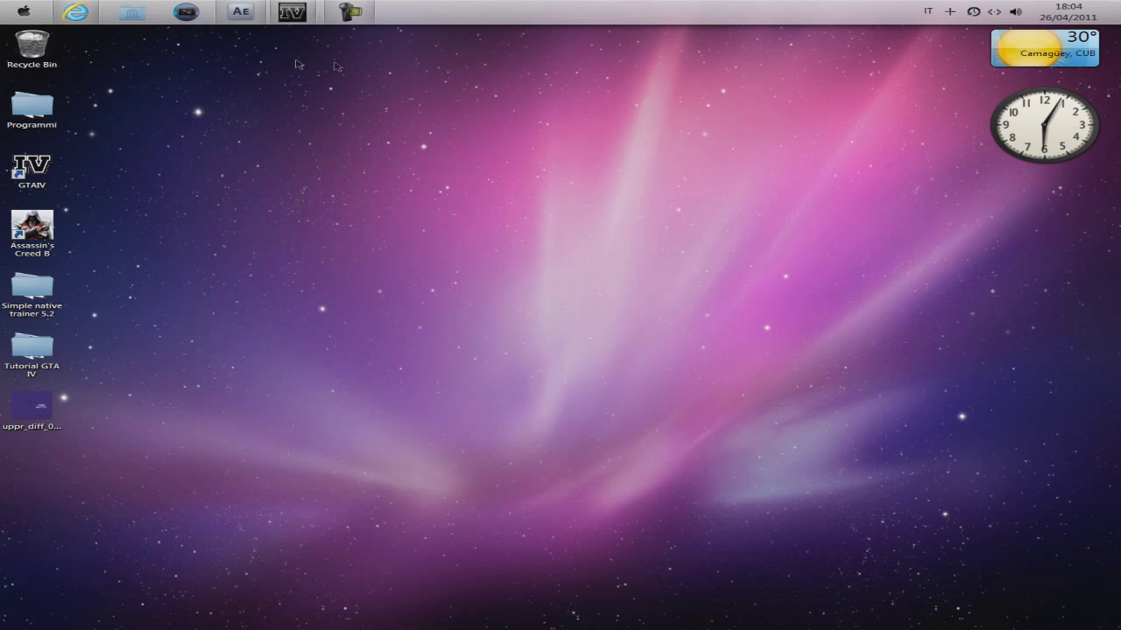
mouse_move(259, 12)
click(283, 73)
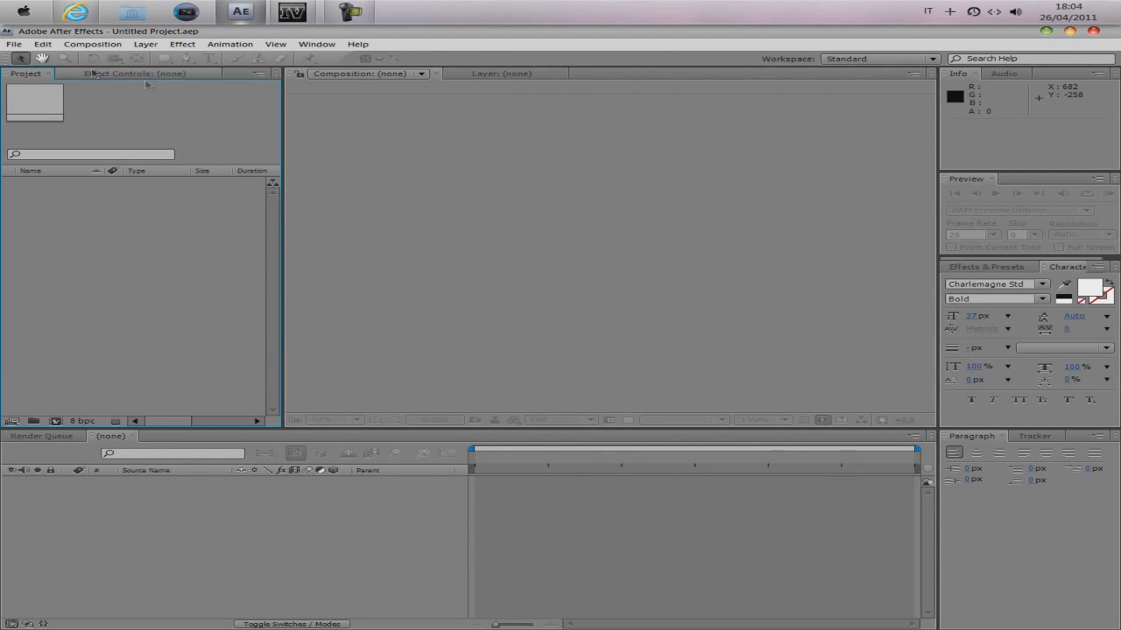
click(1045, 33)
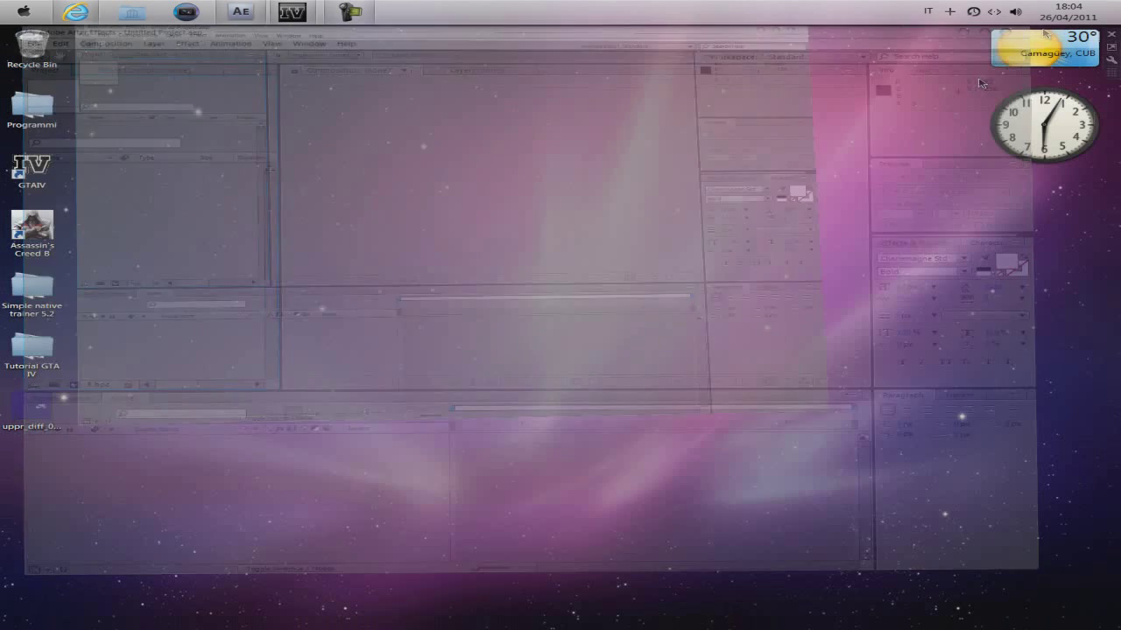
click(230, 9)
Step: Import uppr_diff_003_b_uni.png from the Desktop into the project
right_click(114, 216)
mouse_move(183, 269)
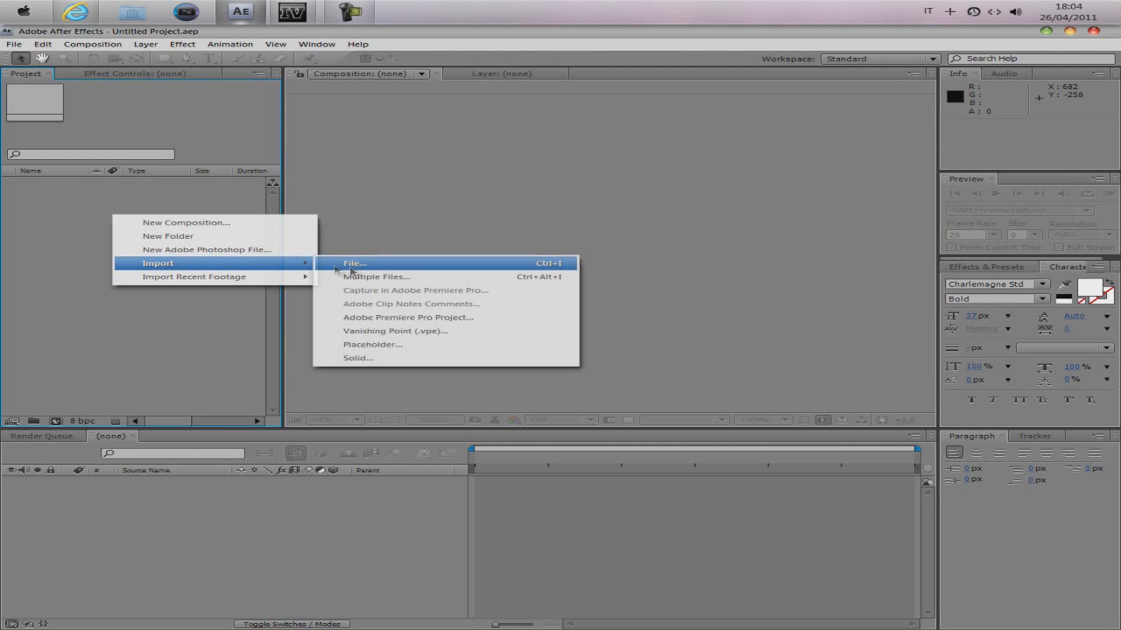
click(348, 273)
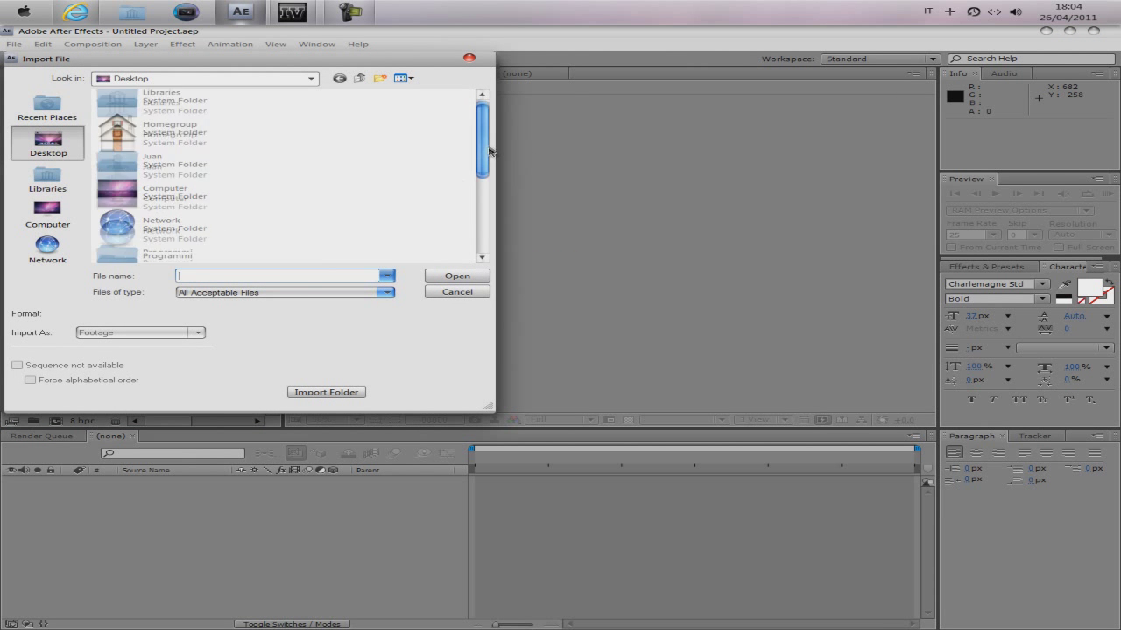
drag(488, 150, 483, 228)
click(187, 248)
click(447, 282)
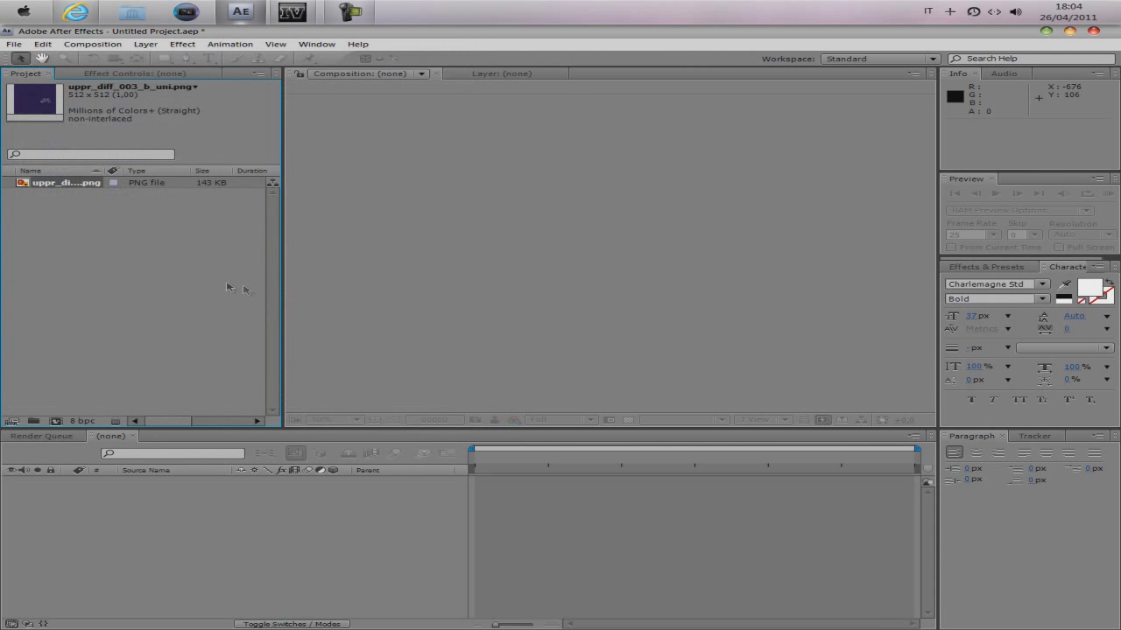
Step: Create a composition from the imported PNG and display the rulers around its preview at 100% zoom
drag(92, 194, 252, 528)
key(period)
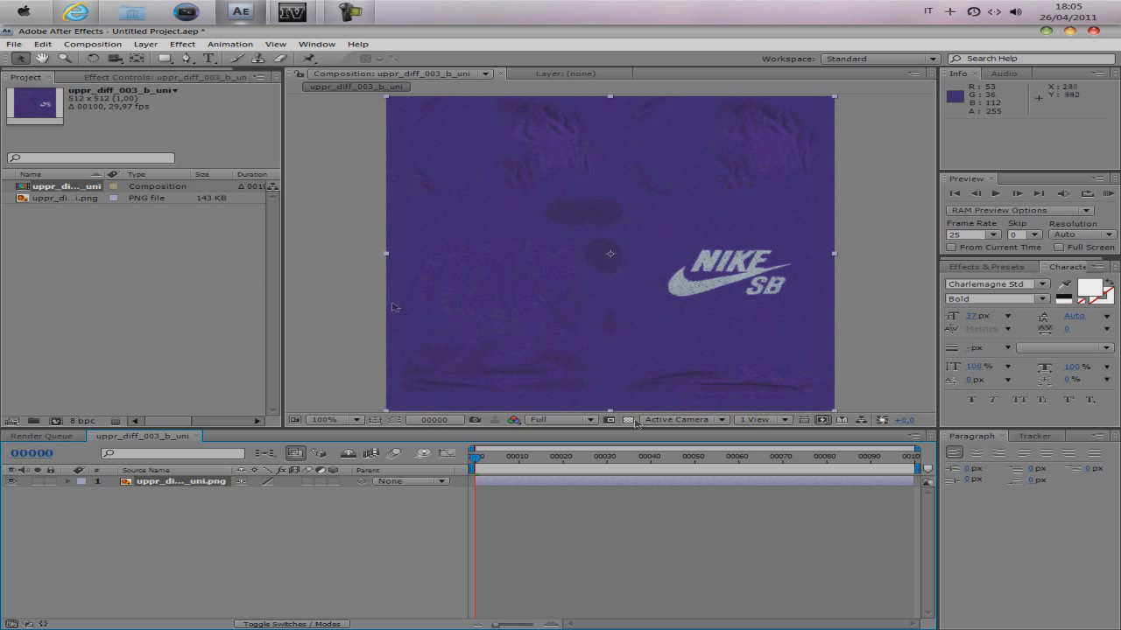
click(374, 420)
click(407, 488)
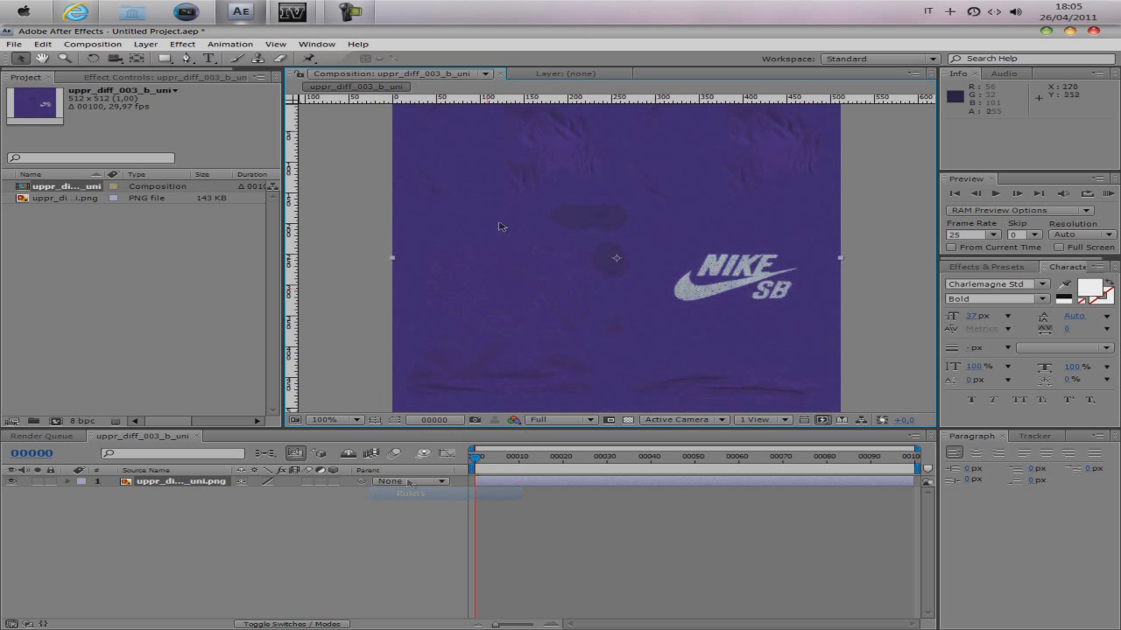
Step: Add a horizontal guide at about 235 px and a vertical guide at about 256 px across the texture
drag(600, 99, 625, 245)
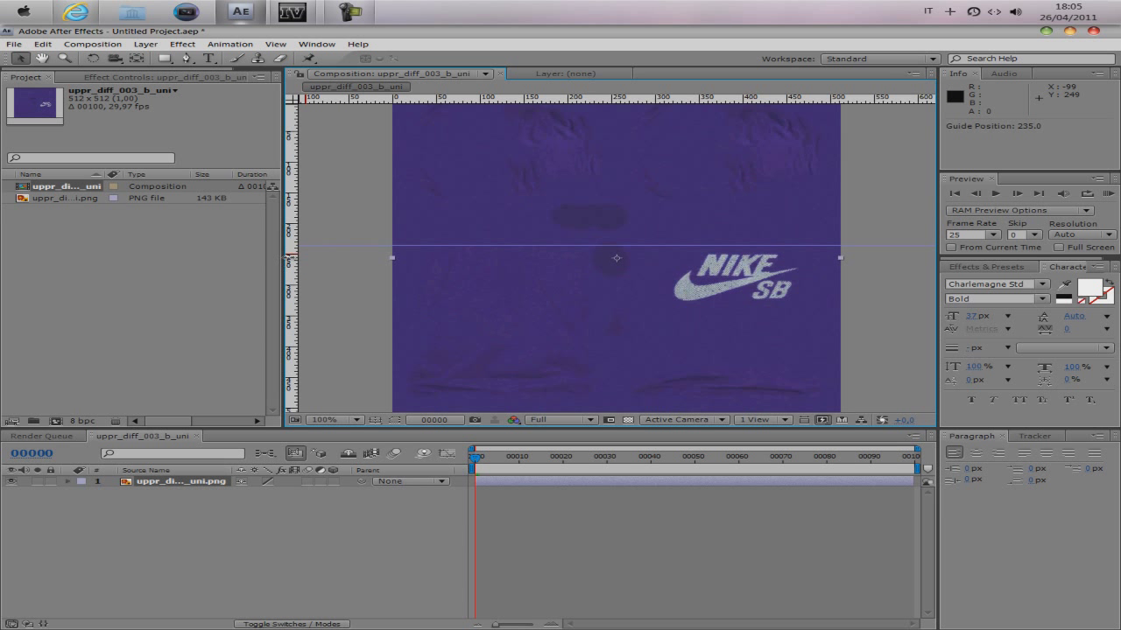
drag(302, 260, 628, 292)
key(comma)
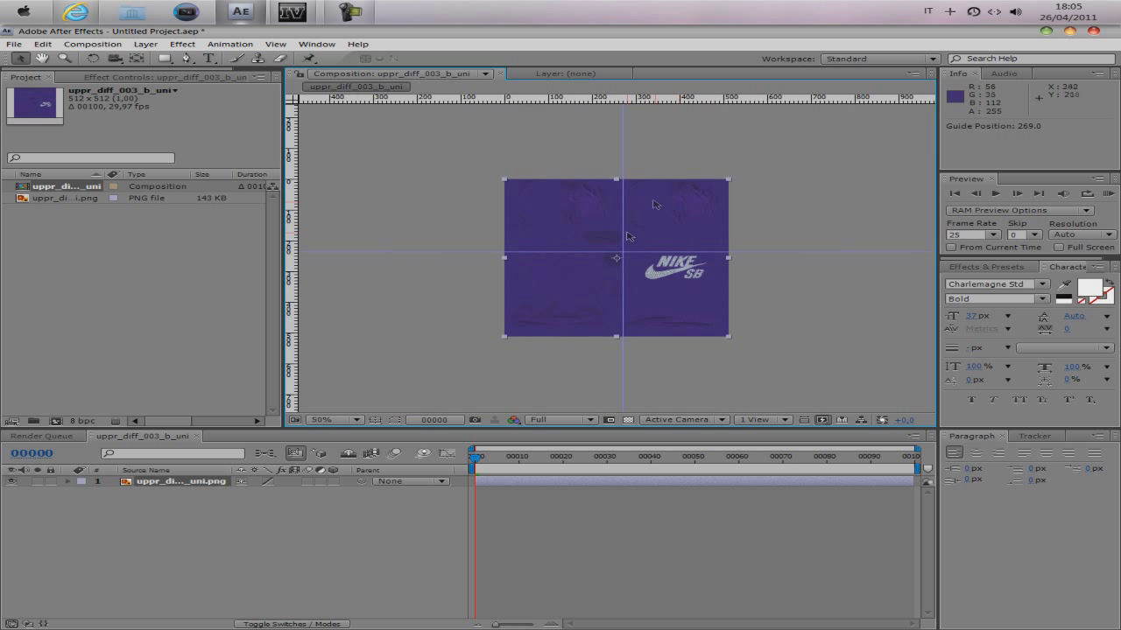
drag(621, 281, 617, 281)
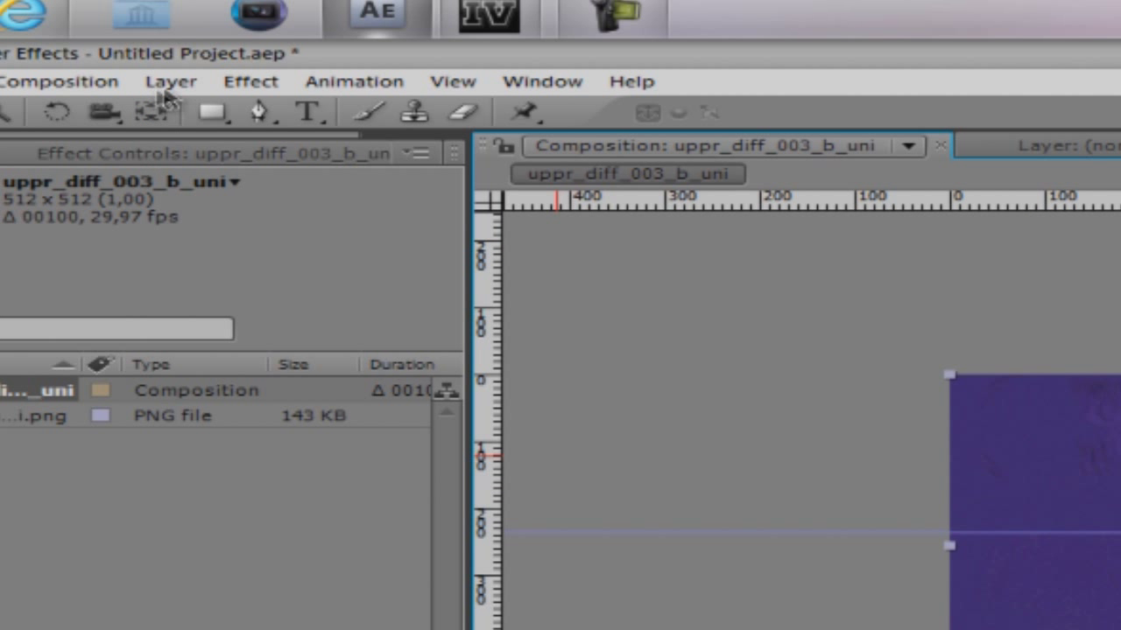
Step: Create a green solid layer at 512 x 512 px with square pixels covering the purple texture
click(146, 44)
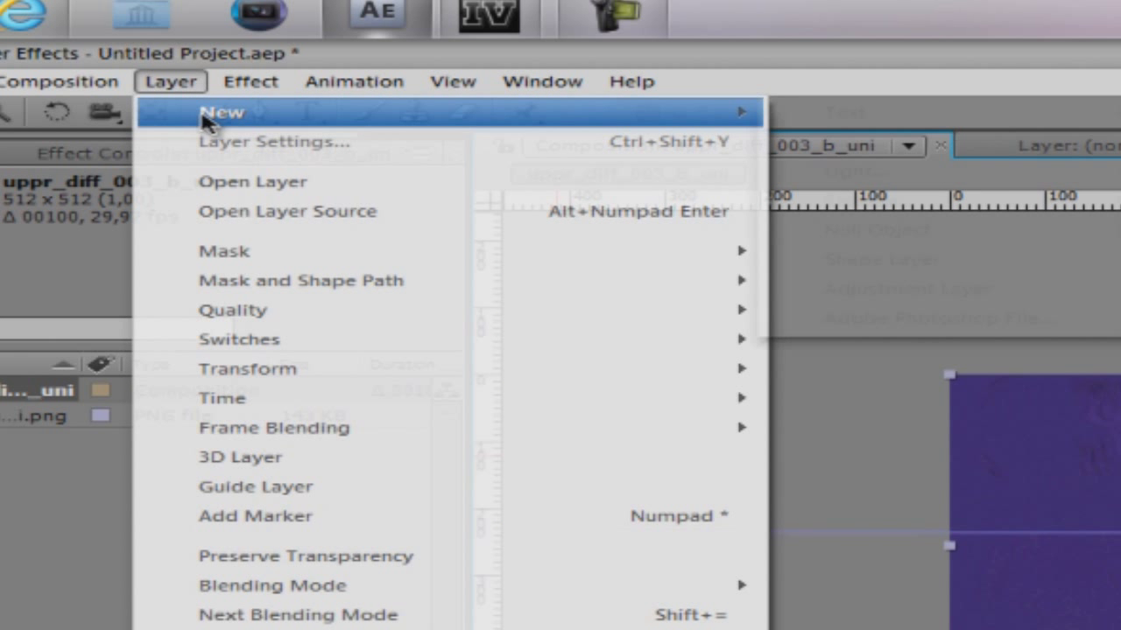
mouse_move(210, 112)
click(878, 143)
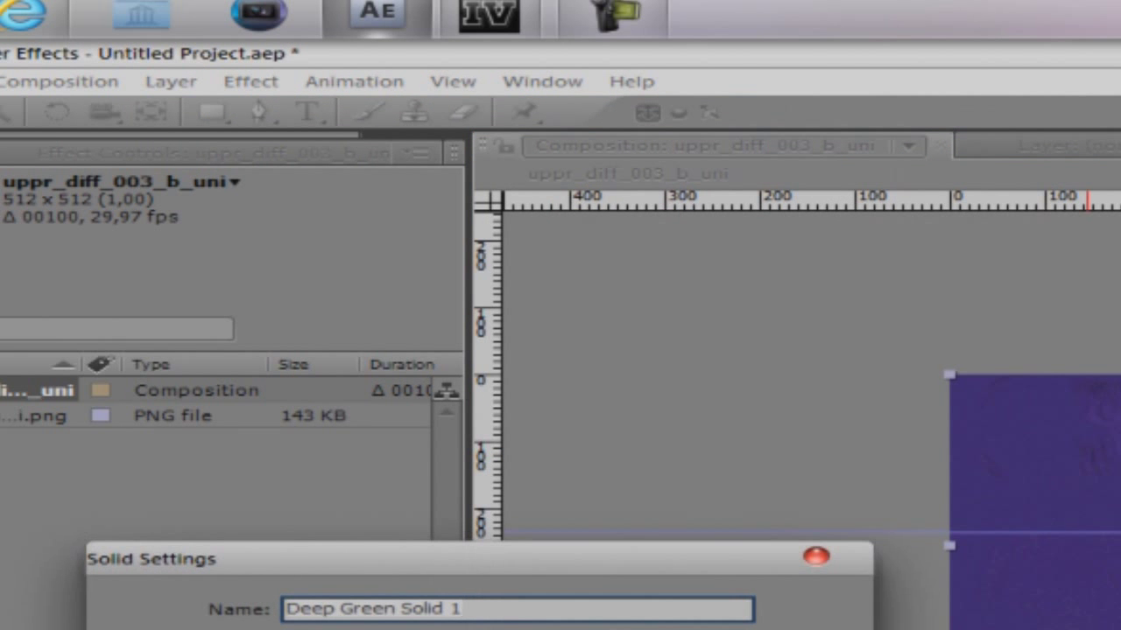
click(270, 468)
click(680, 399)
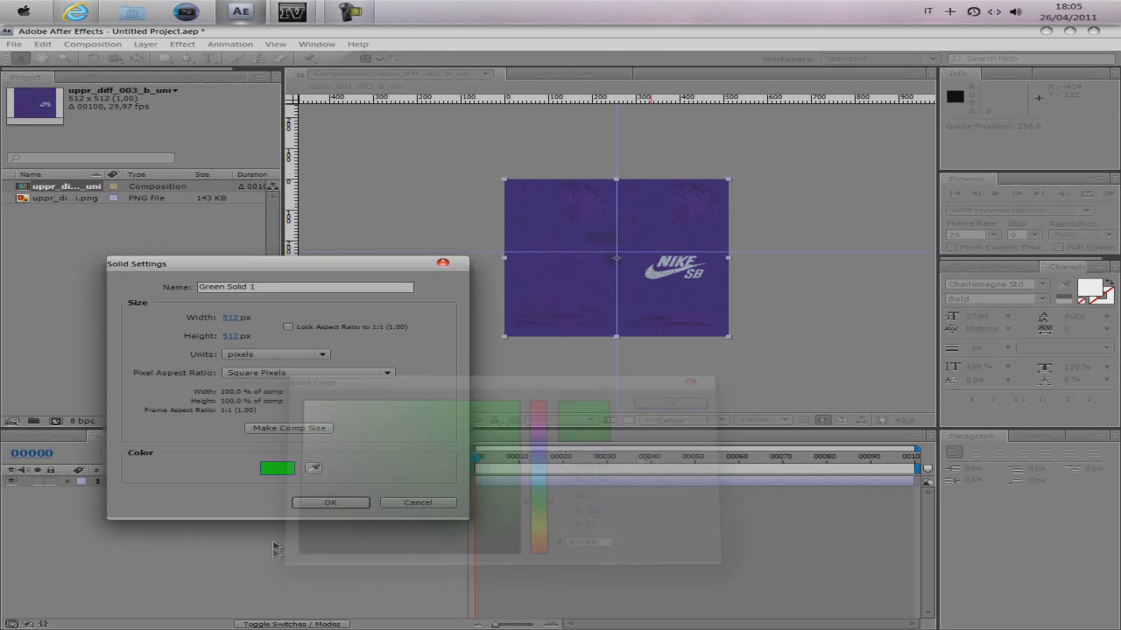
click(315, 500)
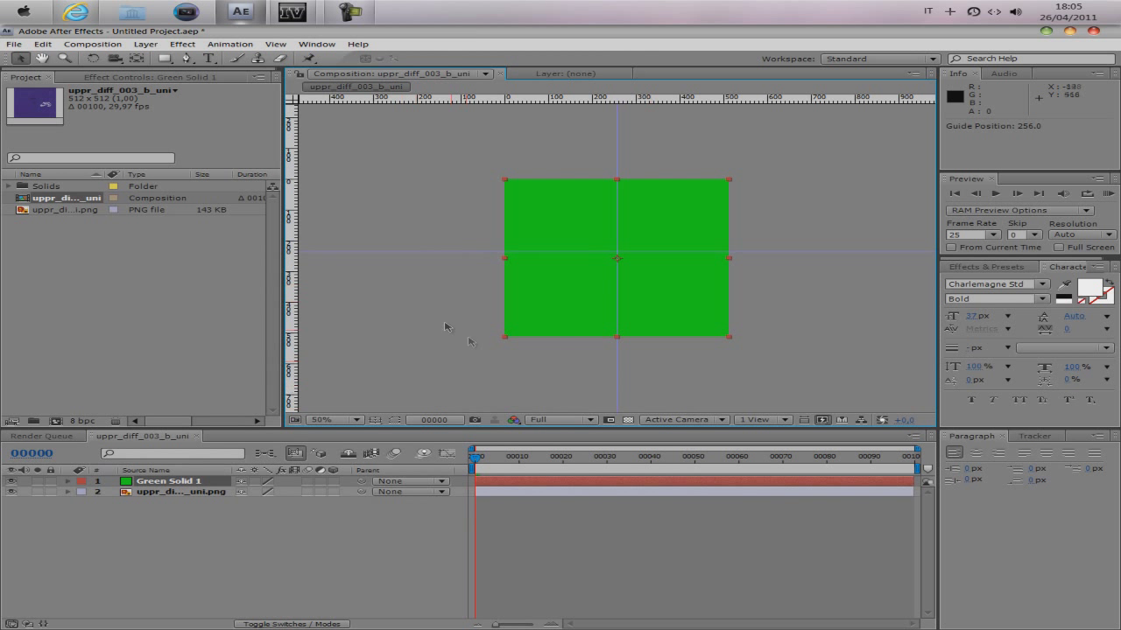
Step: Add the first name as white Charlemagne Std Bold text in the lower-right quadrant of the texture
click(209, 58)
drag(626, 260, 727, 287)
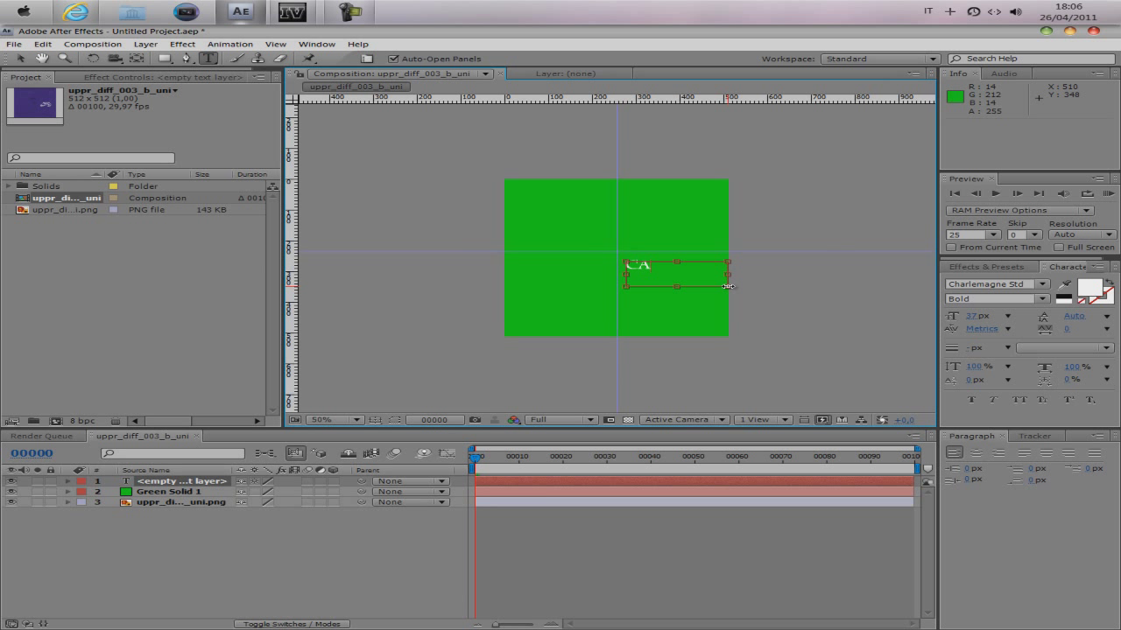
text(CARLO)
click(357, 487)
key(v)
click(669, 274)
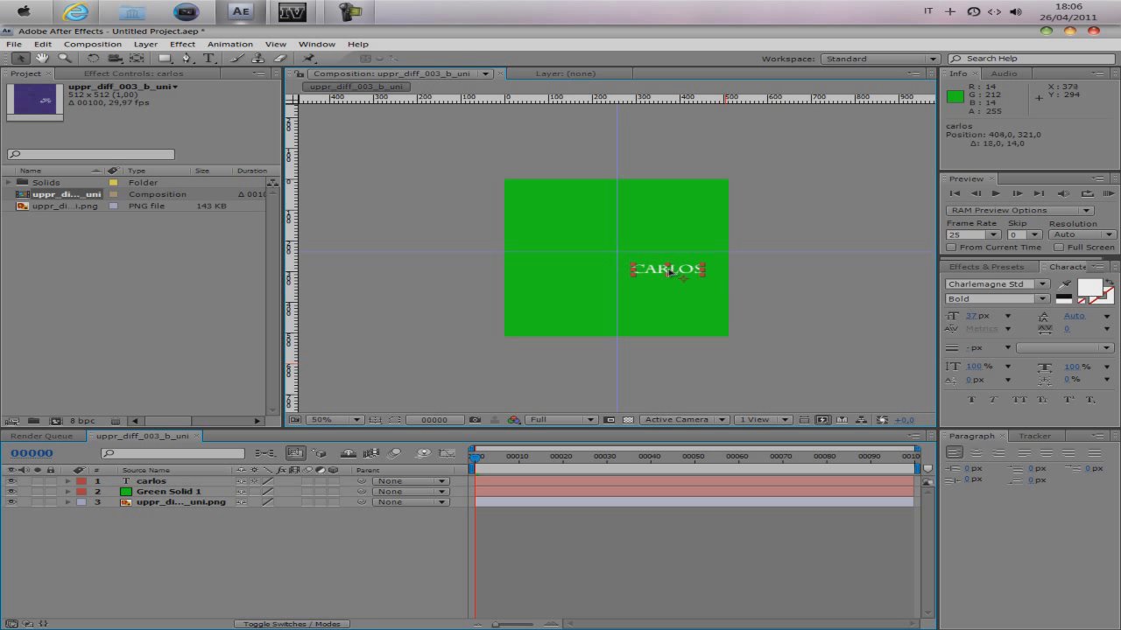
Step: Duplicate the name text layer, place the copy directly below the original and change its text to 96TB
key(ctrl+d)
drag(669, 273, 670, 291)
double_click(670, 289)
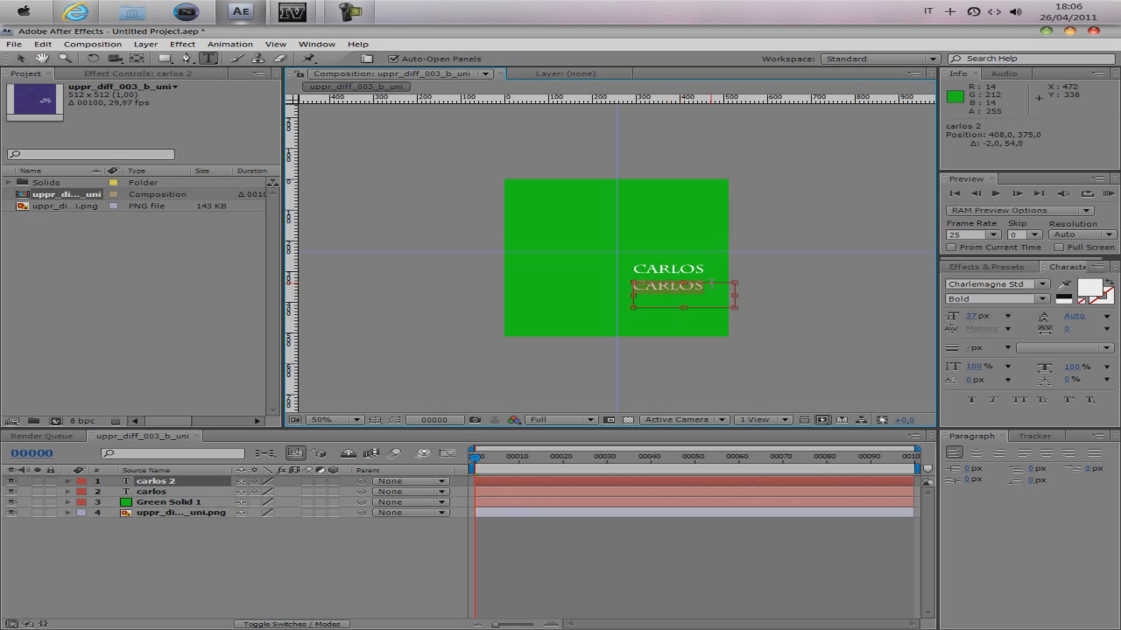
text(96TB)
click(312, 528)
key(v)
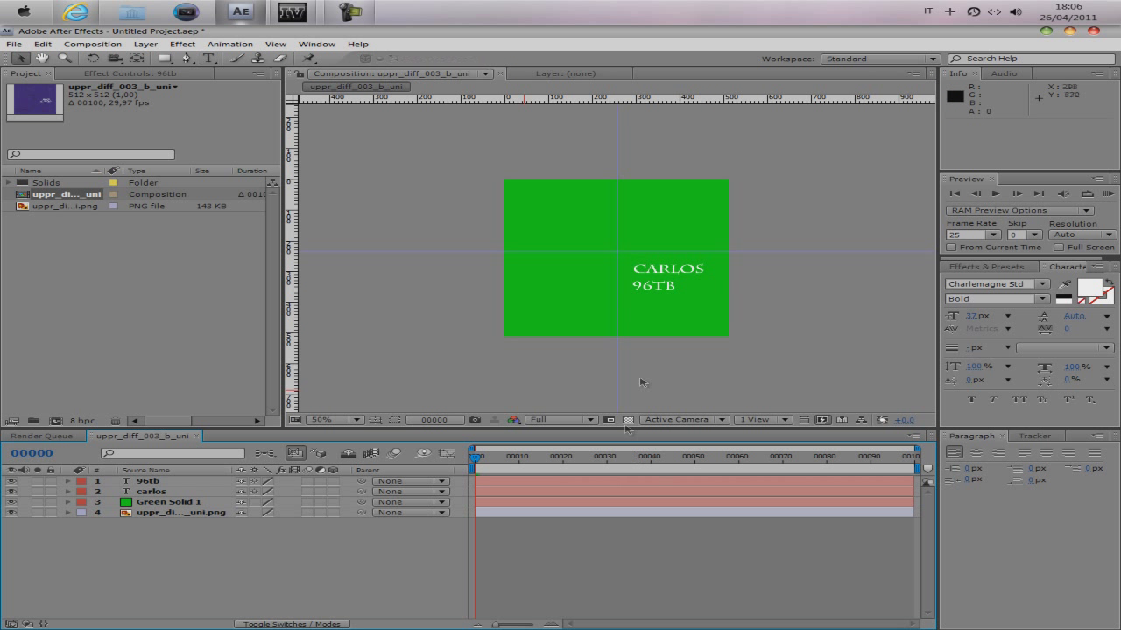
Step: Enlarge the 96TB text and adjust both text lines so they sit centred together in the lower-right quadrant
drag(663, 291, 722, 308)
key(period)
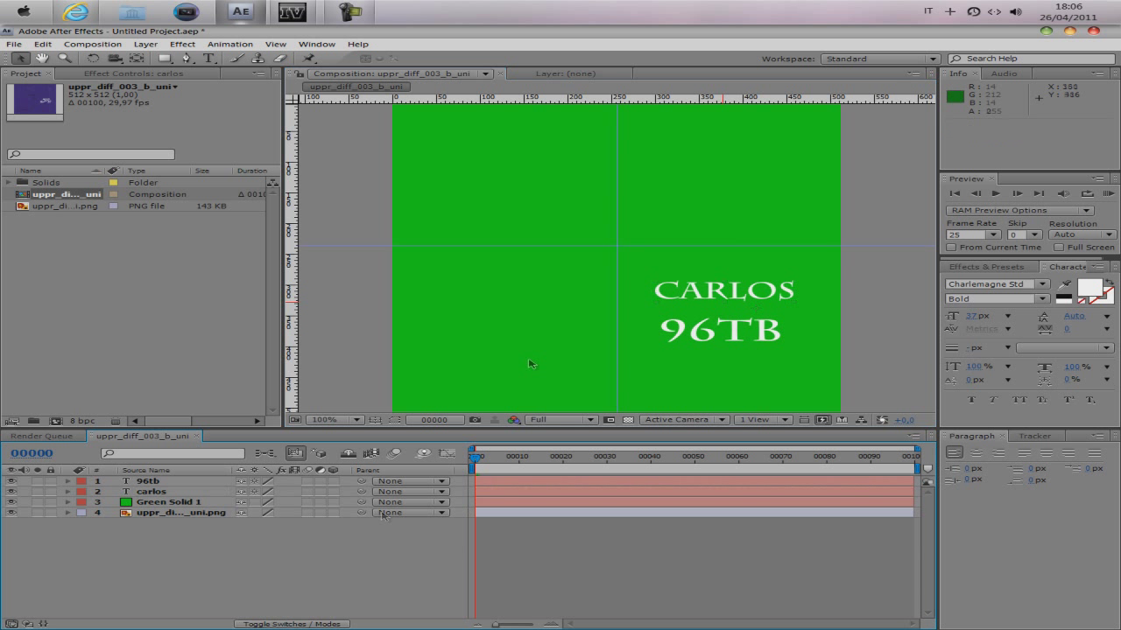
key(F2)
key(comma)
Step: Shorten the work area to a single frame and trim the composition to it
drag(498, 625, 531, 625)
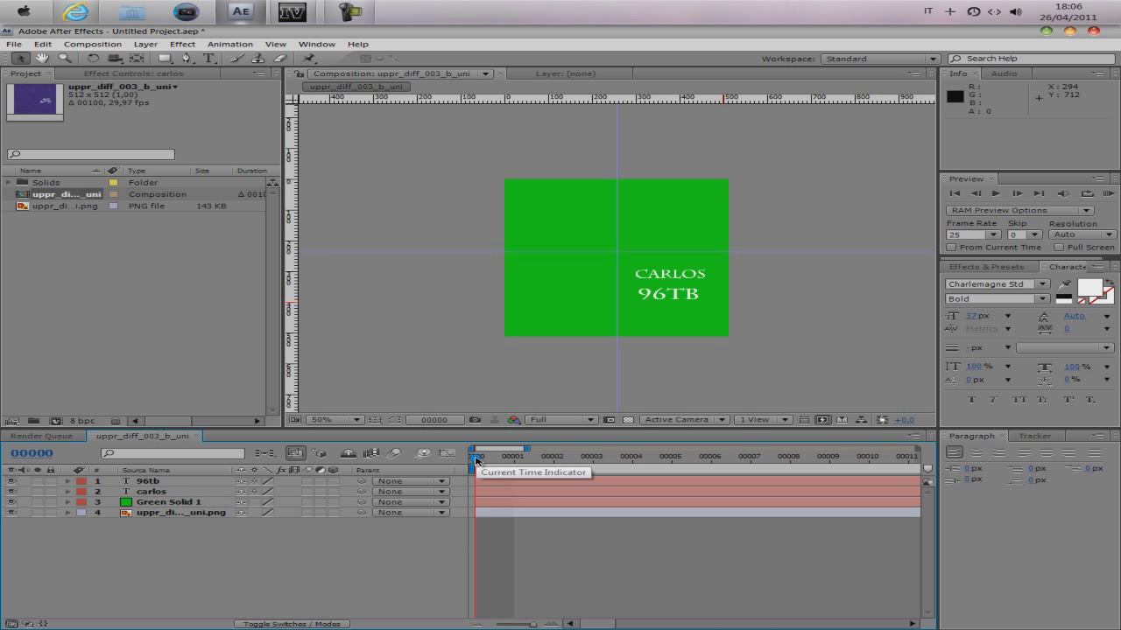
right_click(475, 462)
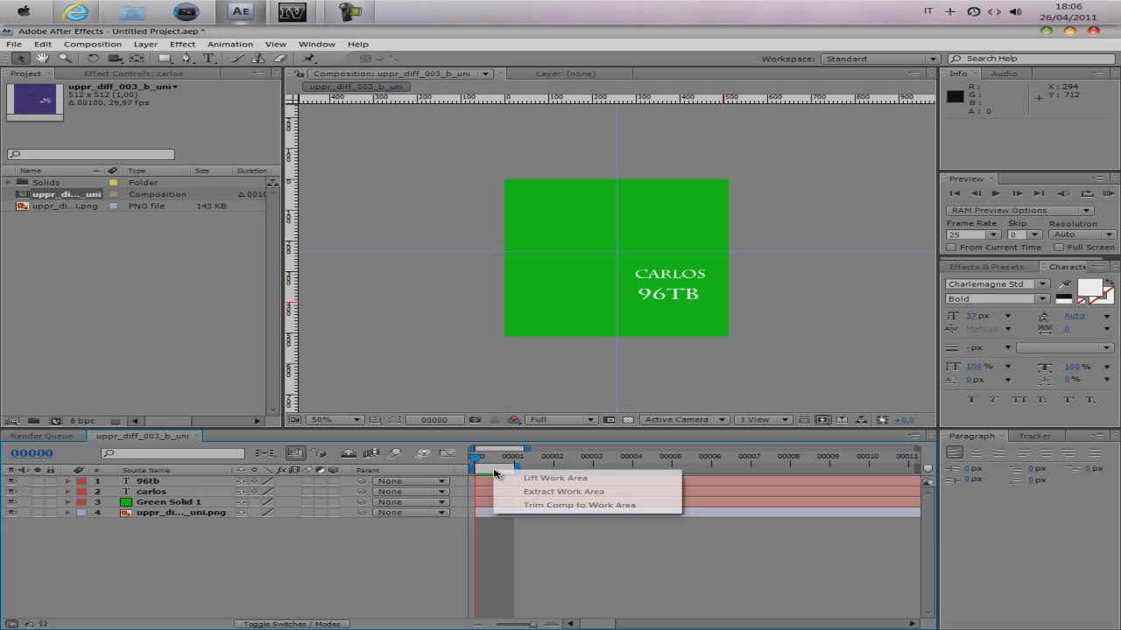
click(547, 509)
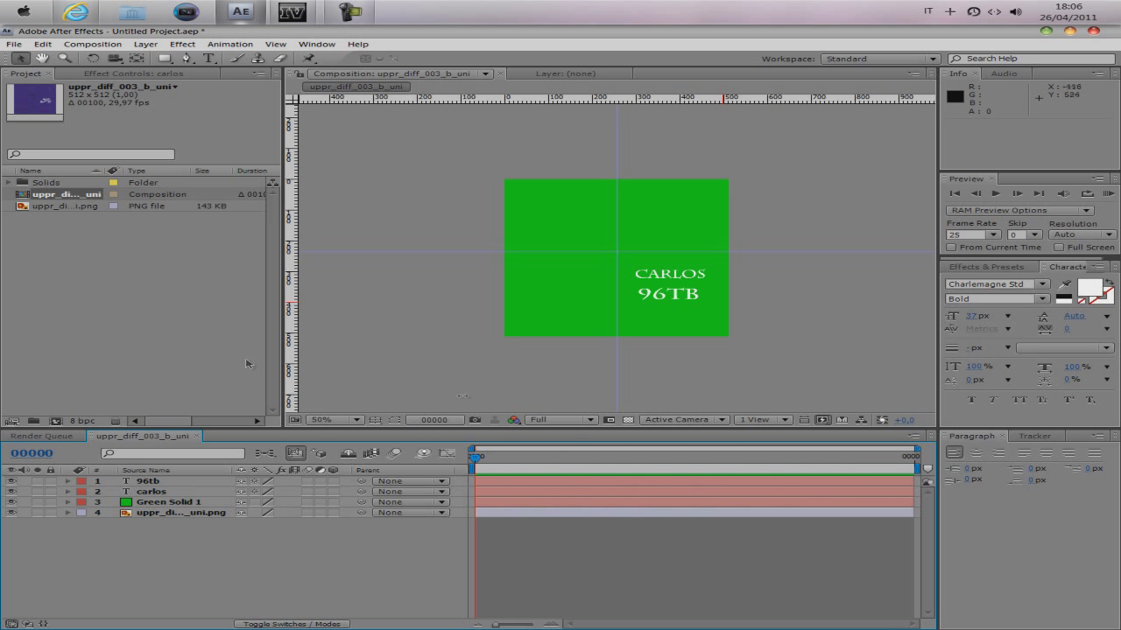
Step: Export the composition as a PNG image sequence to the Desktop under the name uppr_diff_003_b_uni
click(14, 44)
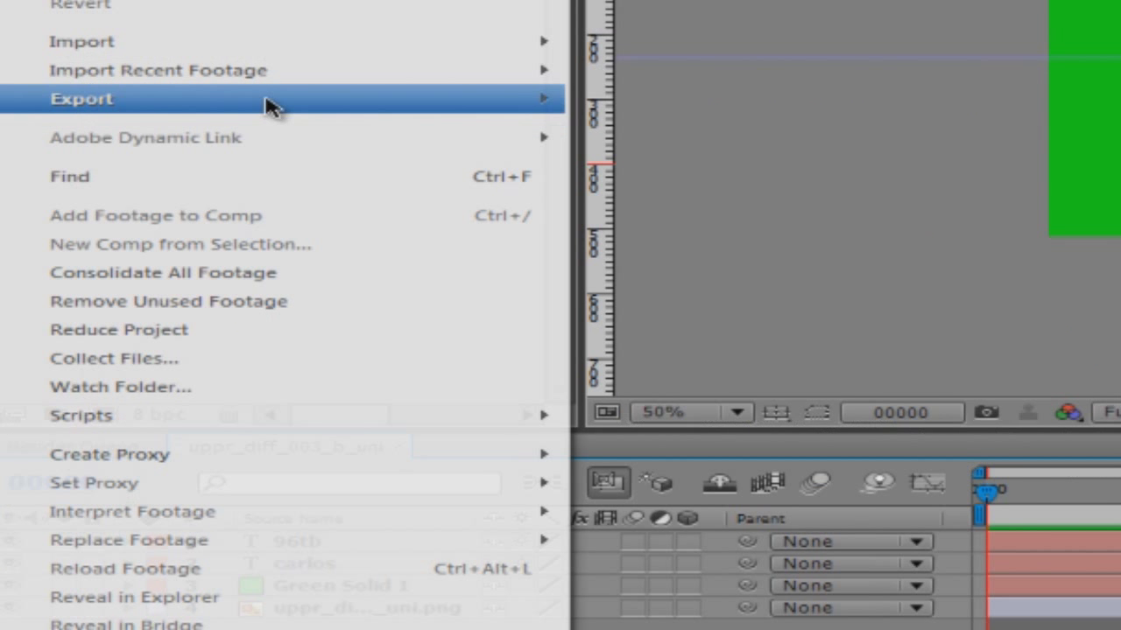
mouse_move(133, 273)
click(750, 427)
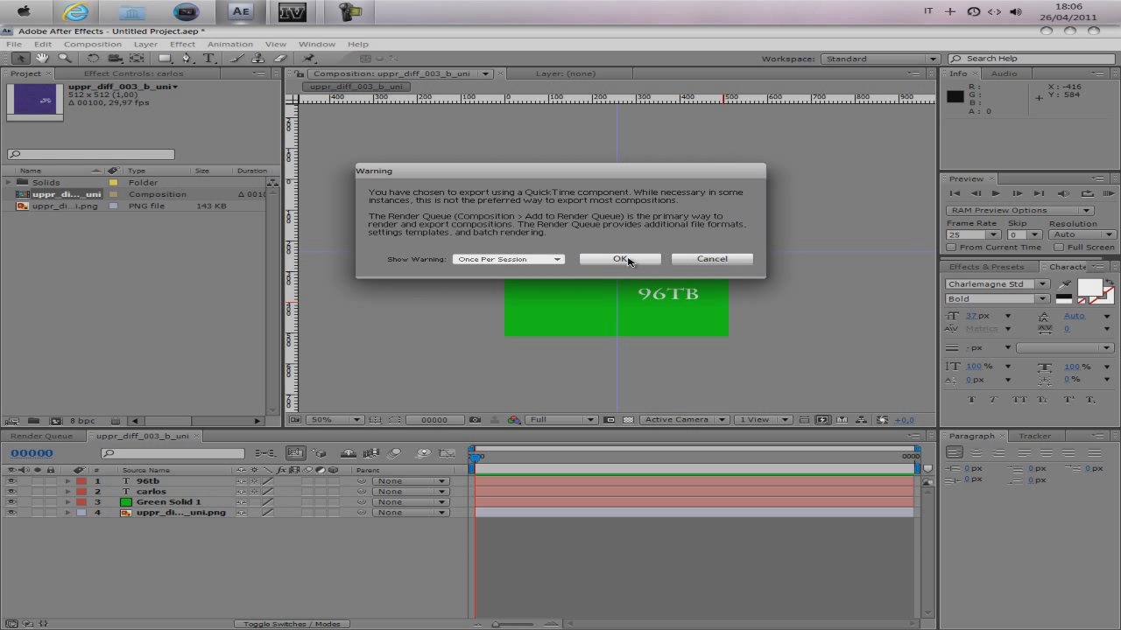
click(628, 260)
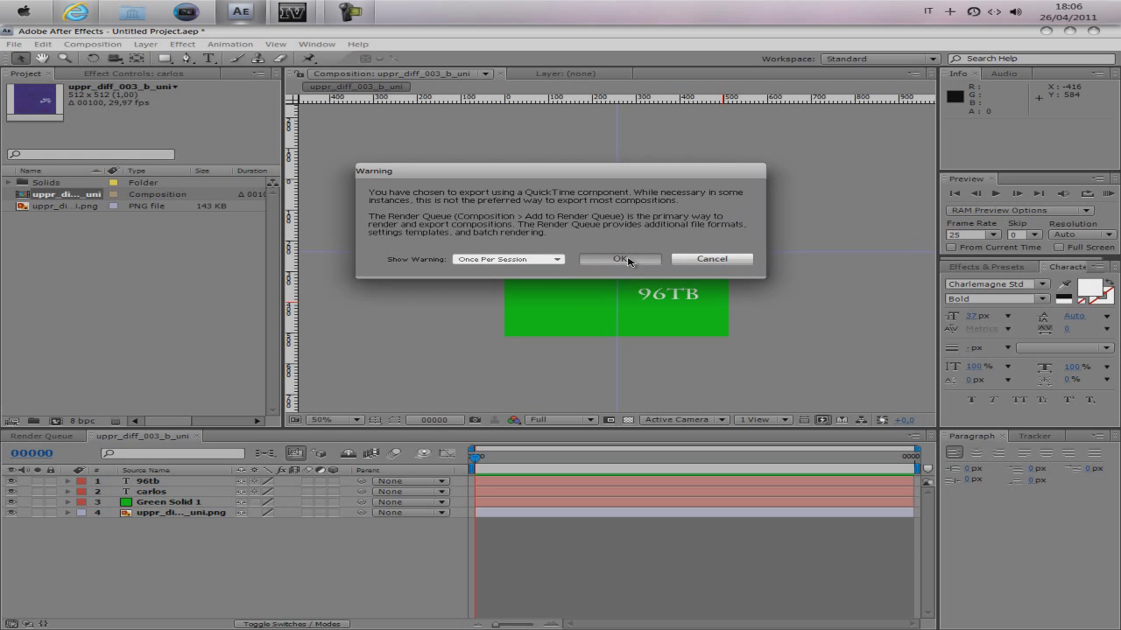
click(632, 196)
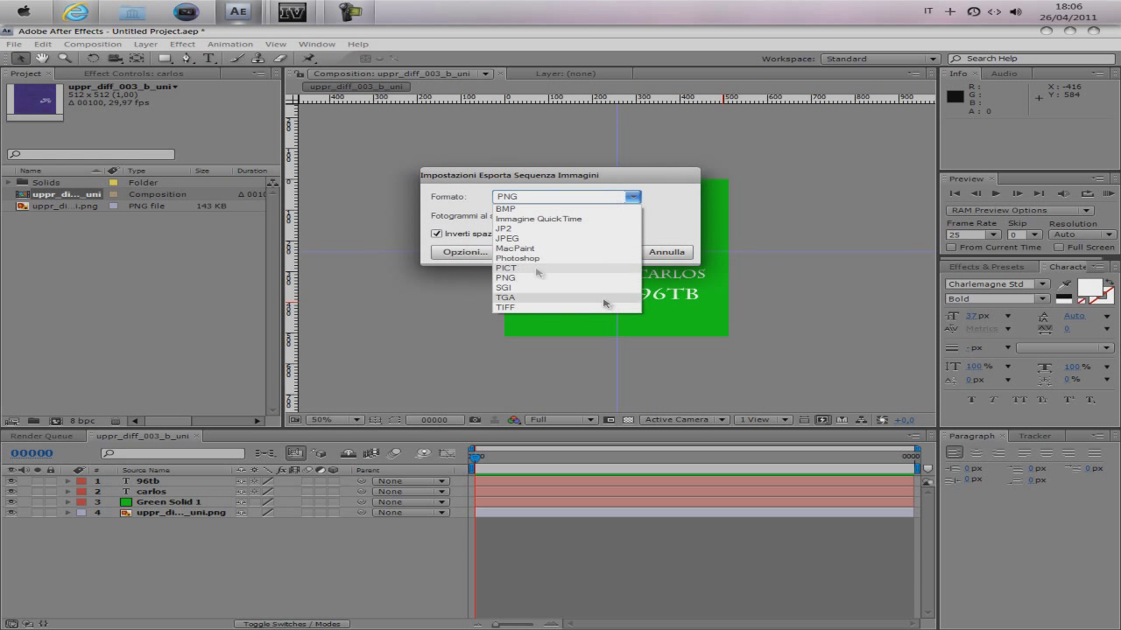
click(523, 278)
click(602, 254)
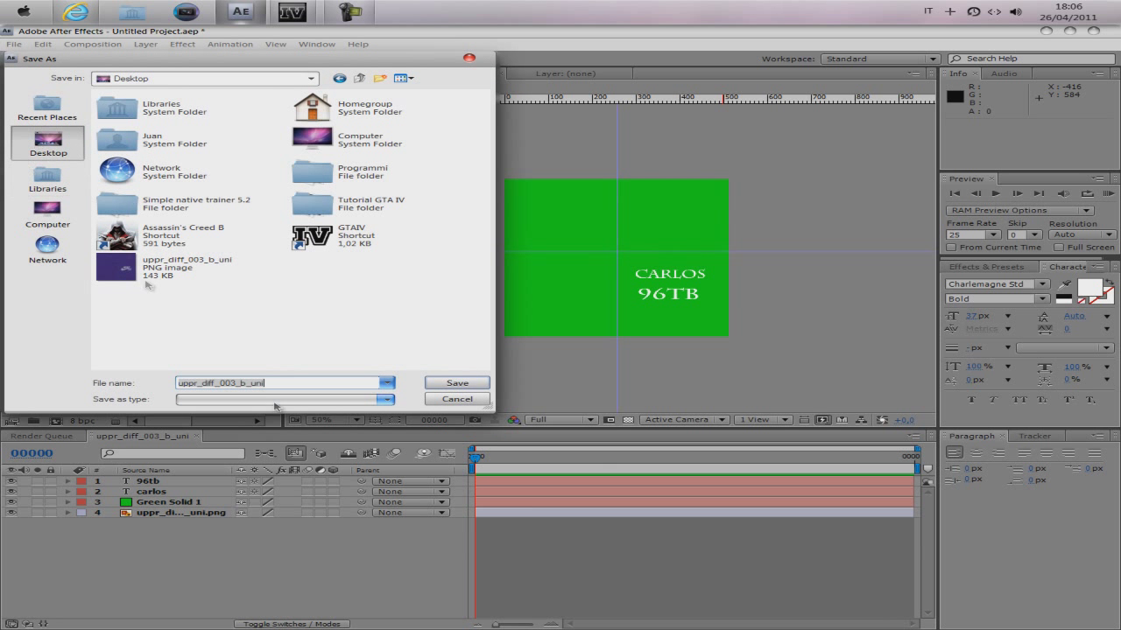
click(274, 383)
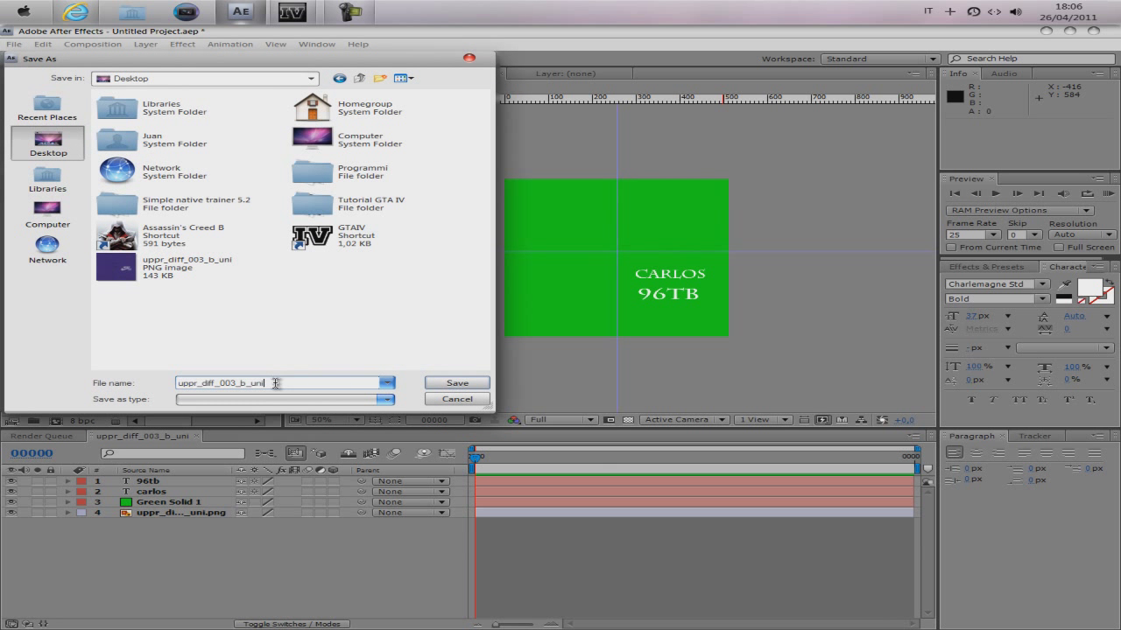
click(457, 386)
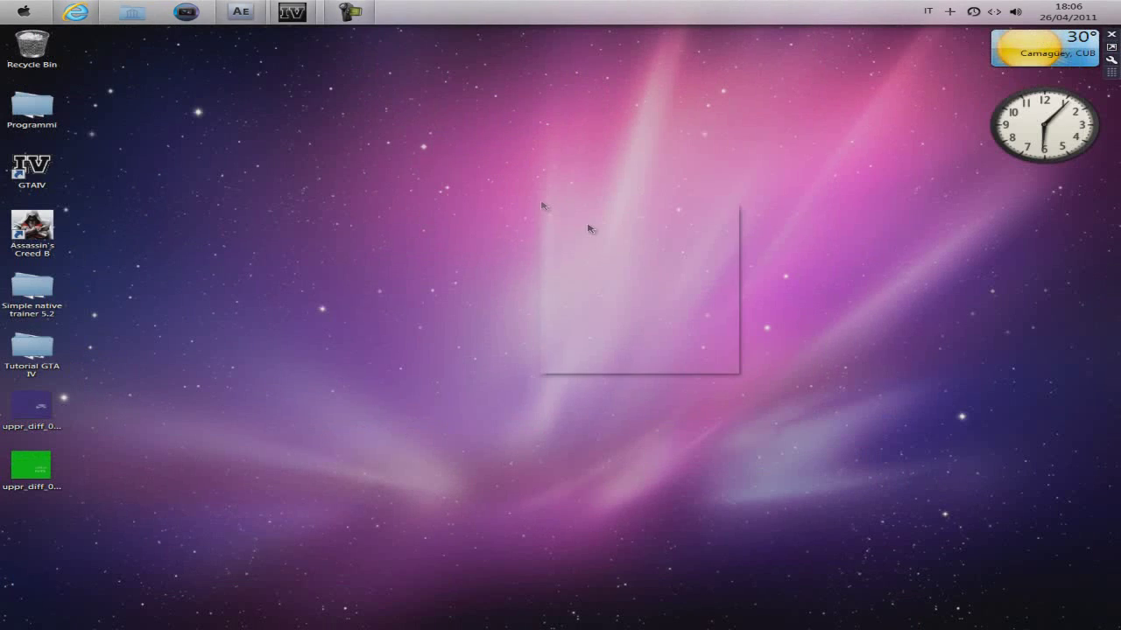
Step: Switch to the Spark IV window for playerped.rpf and preview the texture in uppr_diff_015_d_uni.wtd
click(671, 239)
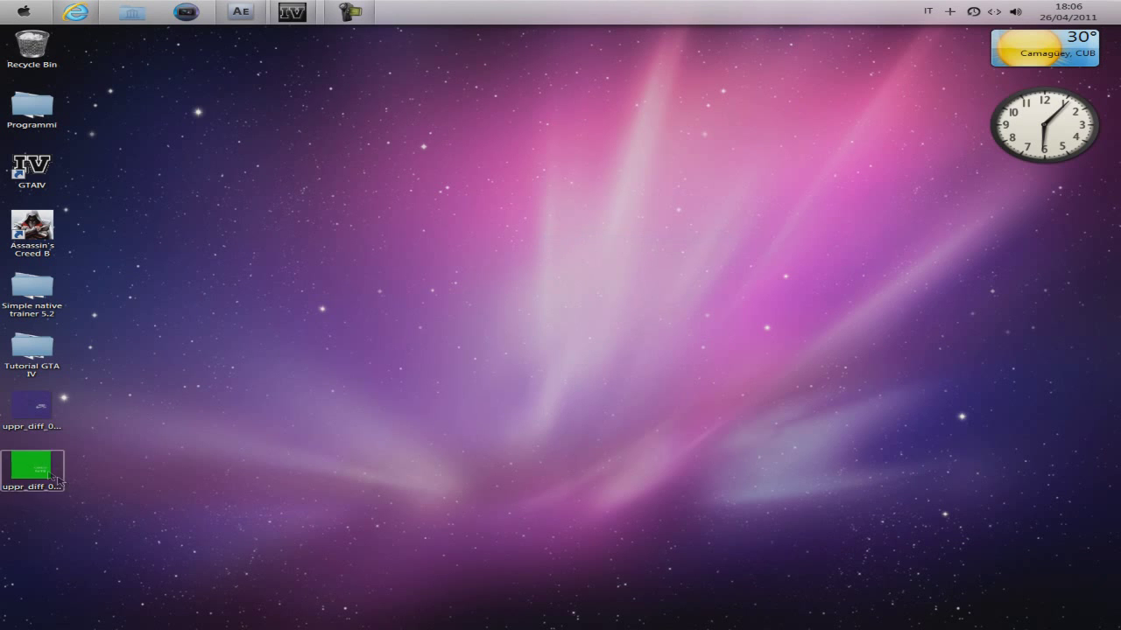
mouse_move(293, 11)
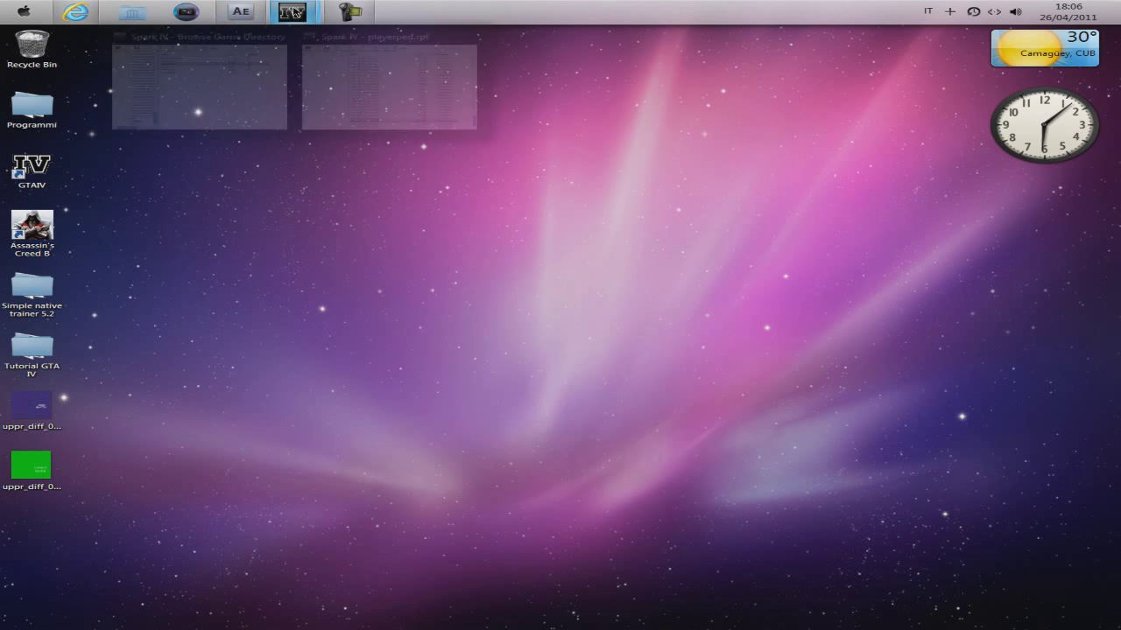
click(471, 128)
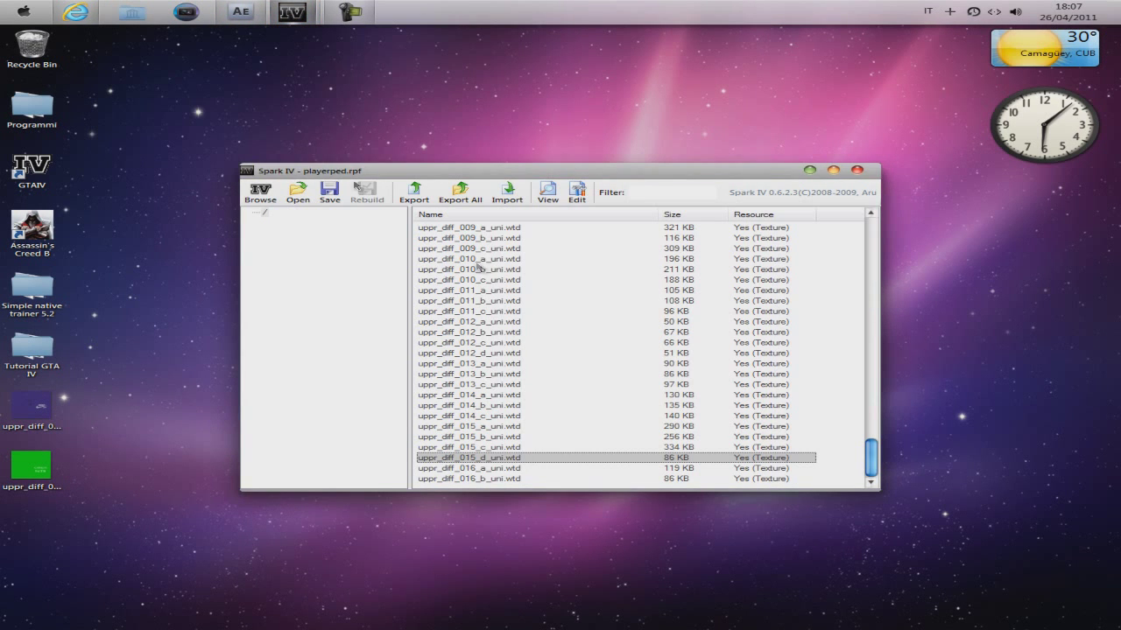
drag(431, 175, 438, 126)
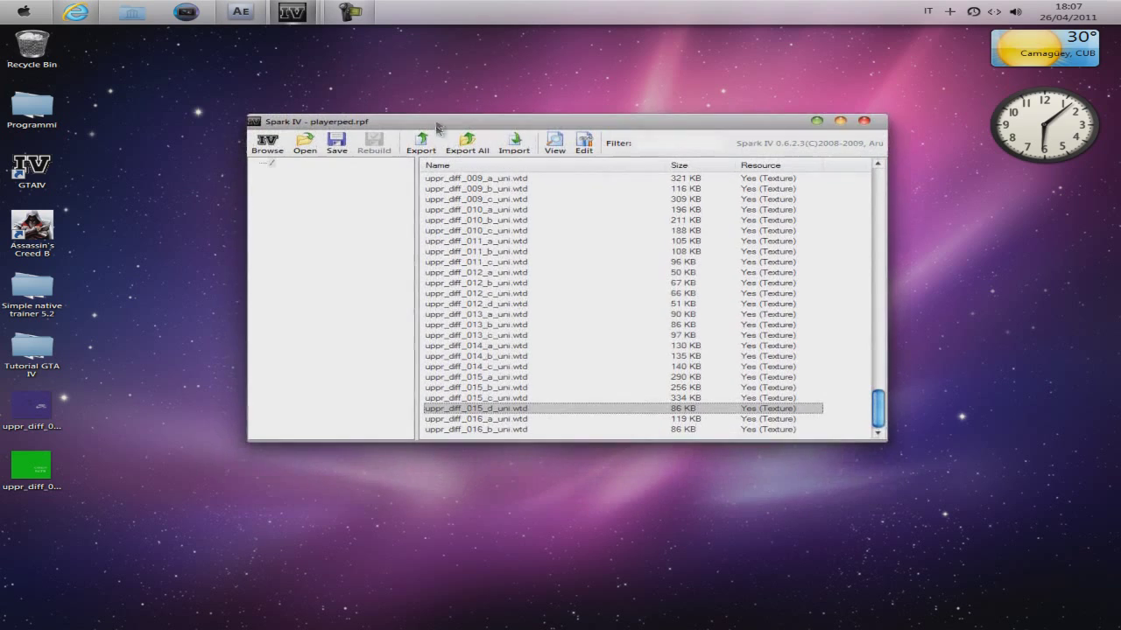
double_click(480, 409)
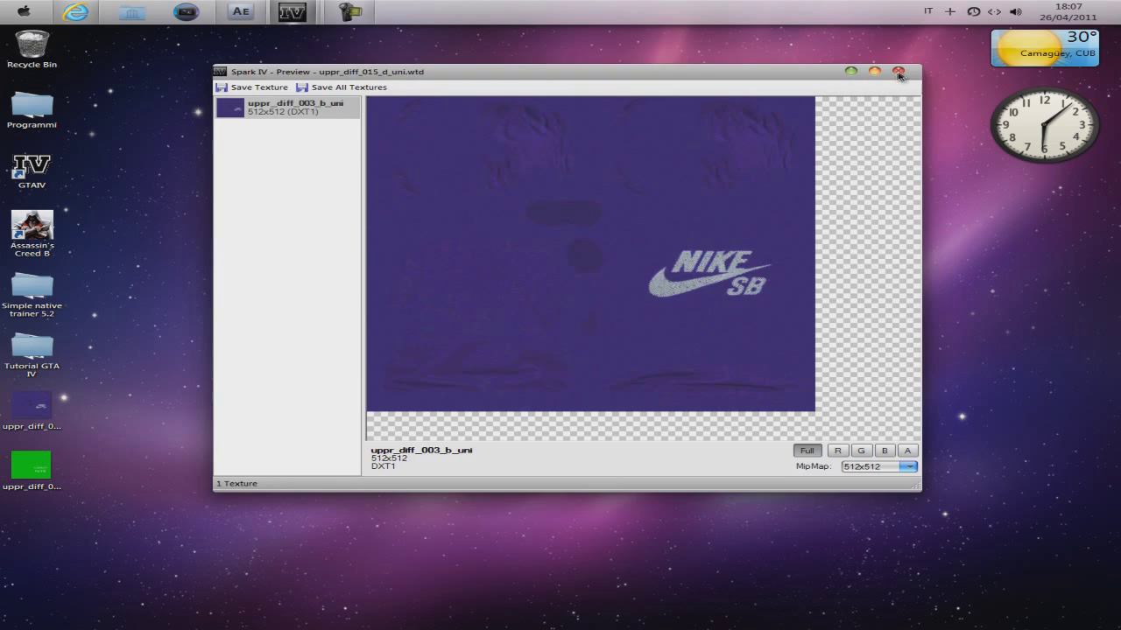
click(898, 73)
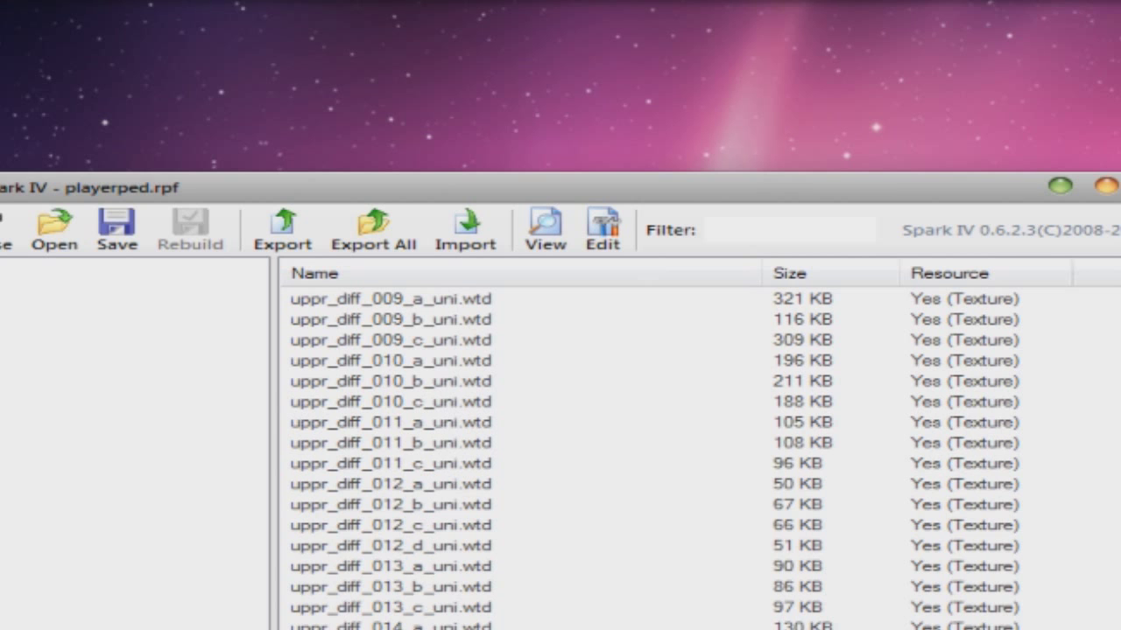
Step: Replace the texture in uppr_diff_015_d_uni.wtd with uppr_diff_003_b_uni0 from the Desktop, then save the texture file and the playerped.rpf archive
click(599, 232)
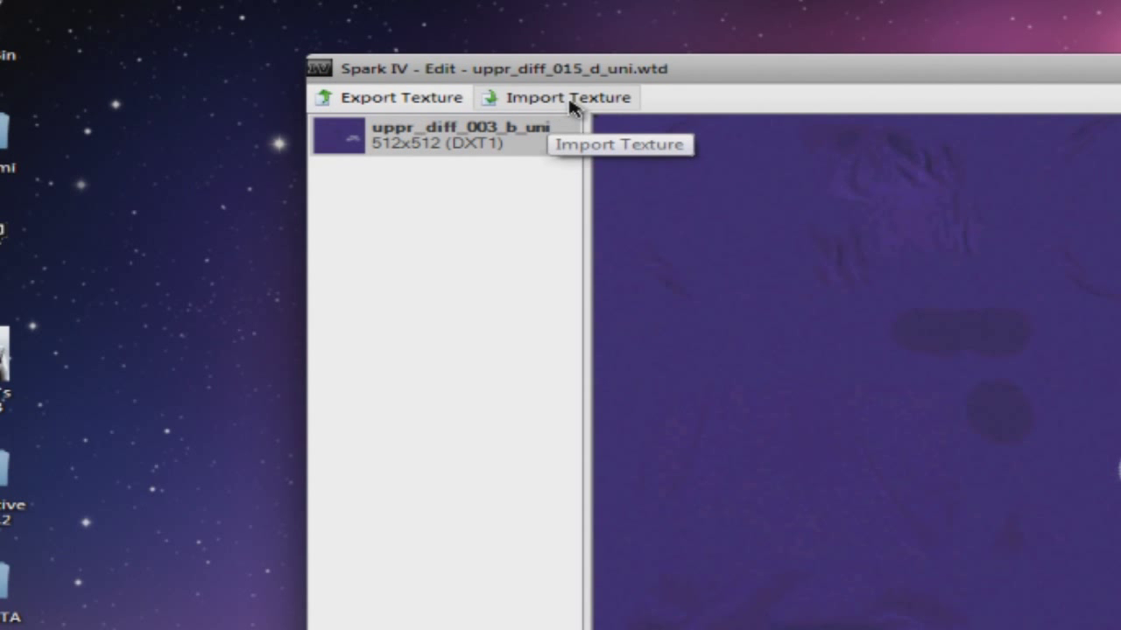
click(571, 100)
scroll(593, 225, down, 3)
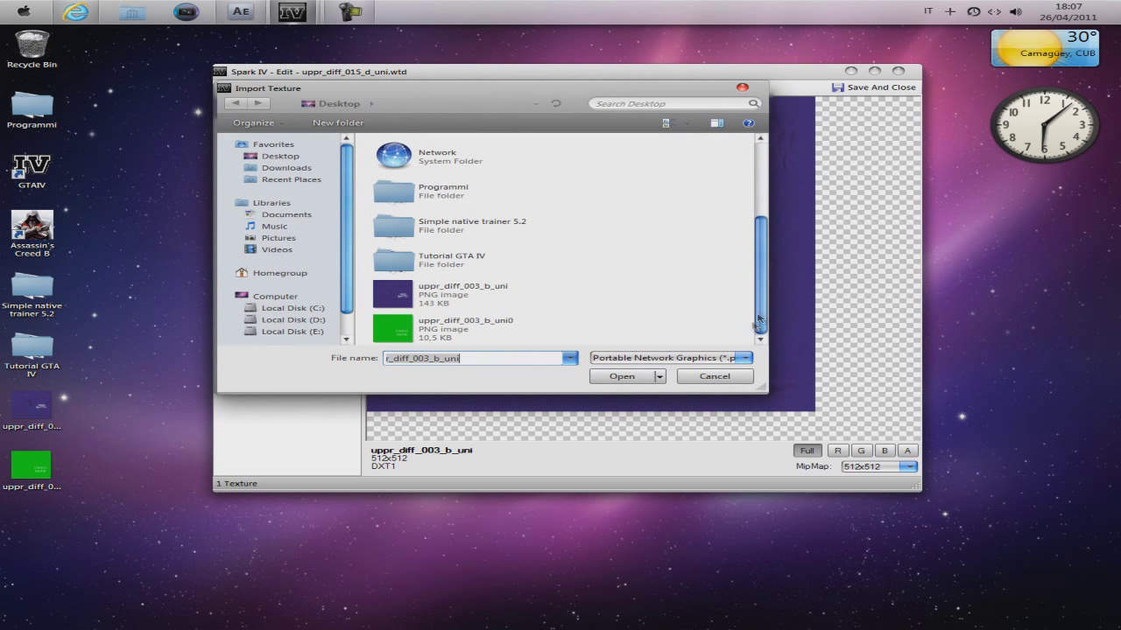
click(461, 338)
click(613, 378)
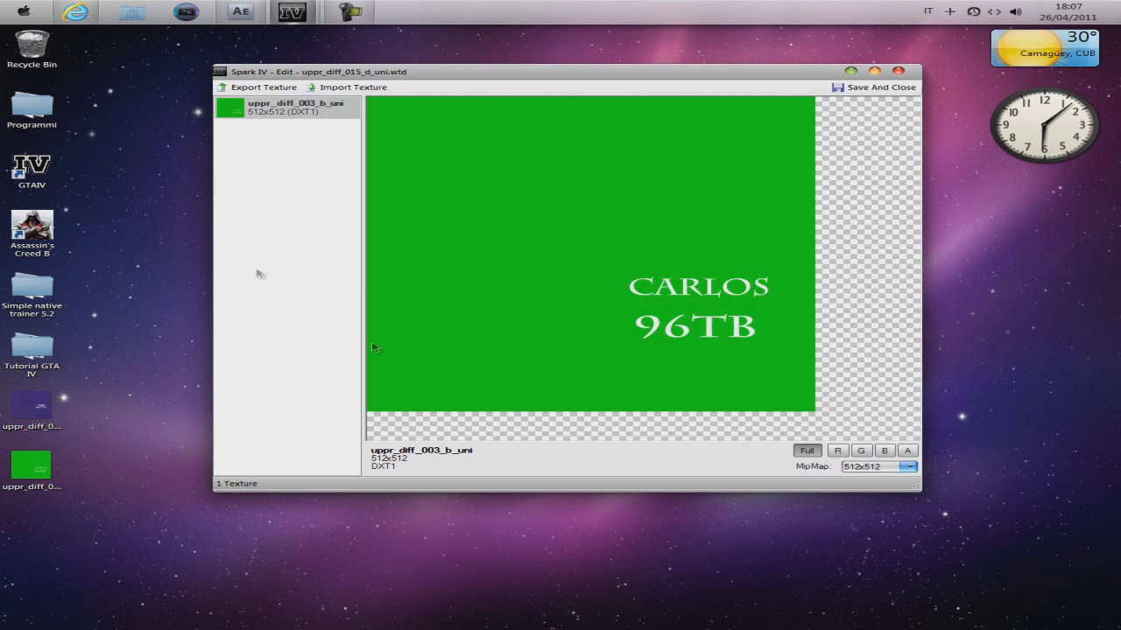
click(874, 87)
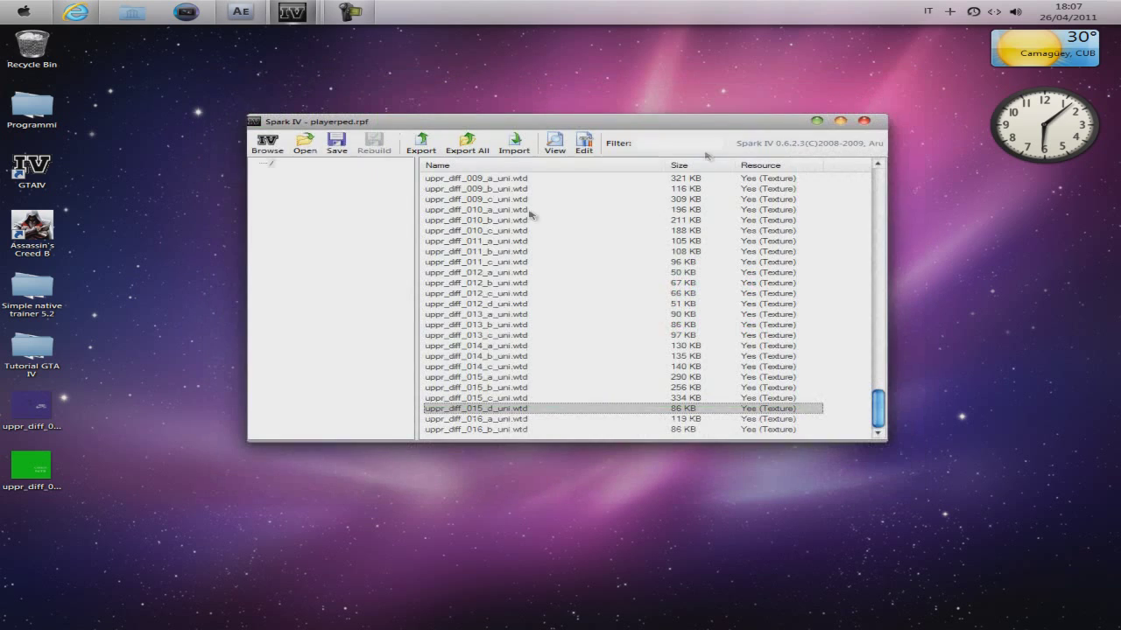
click(339, 149)
click(625, 374)
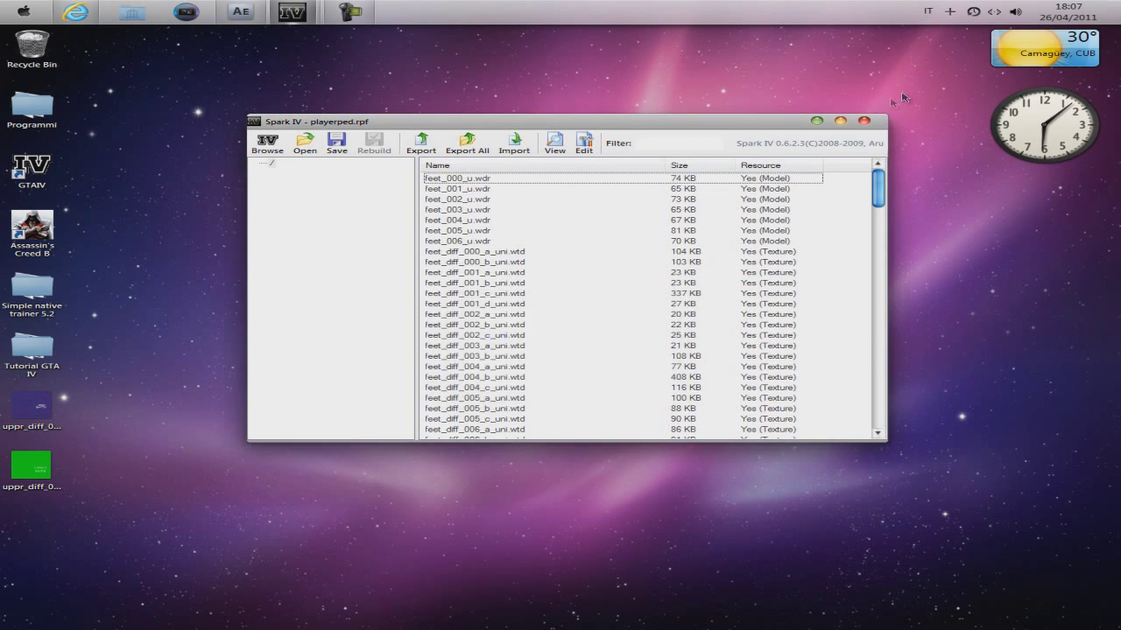
Step: Close Spark IV and quit After Effects without saving the untitled project
click(863, 121)
right_click(301, 173)
click(388, 205)
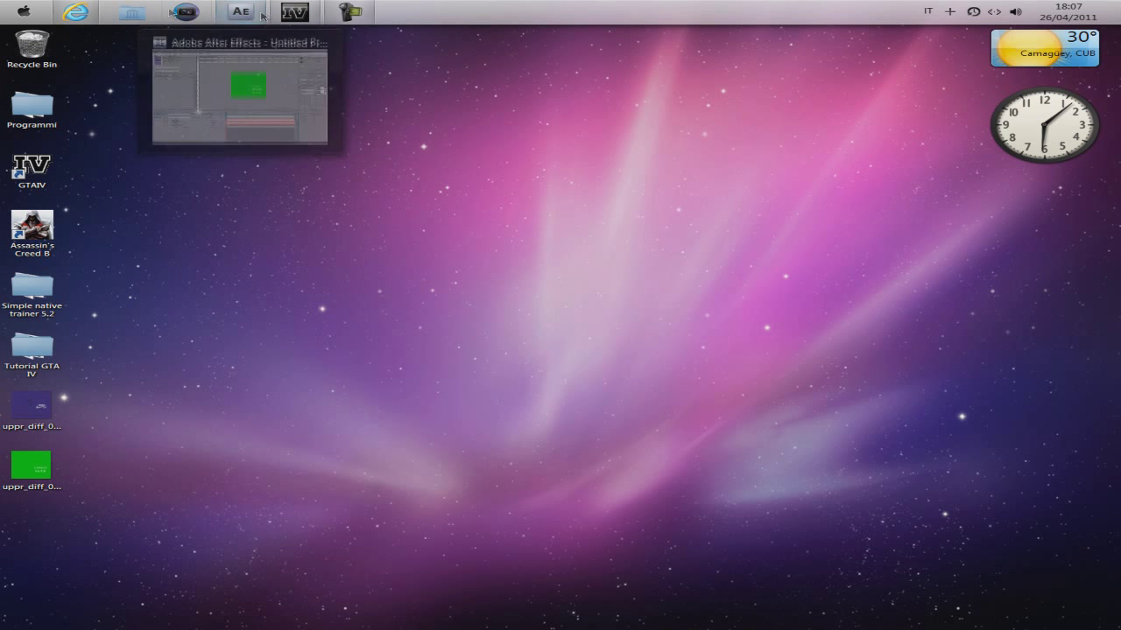
click(243, 13)
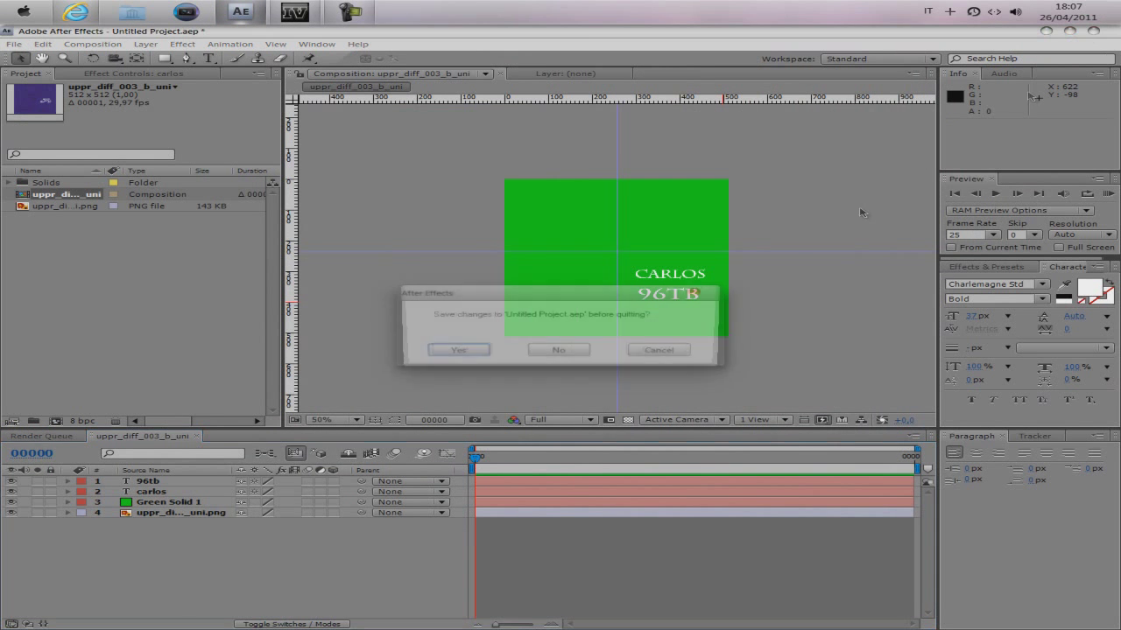
click(570, 355)
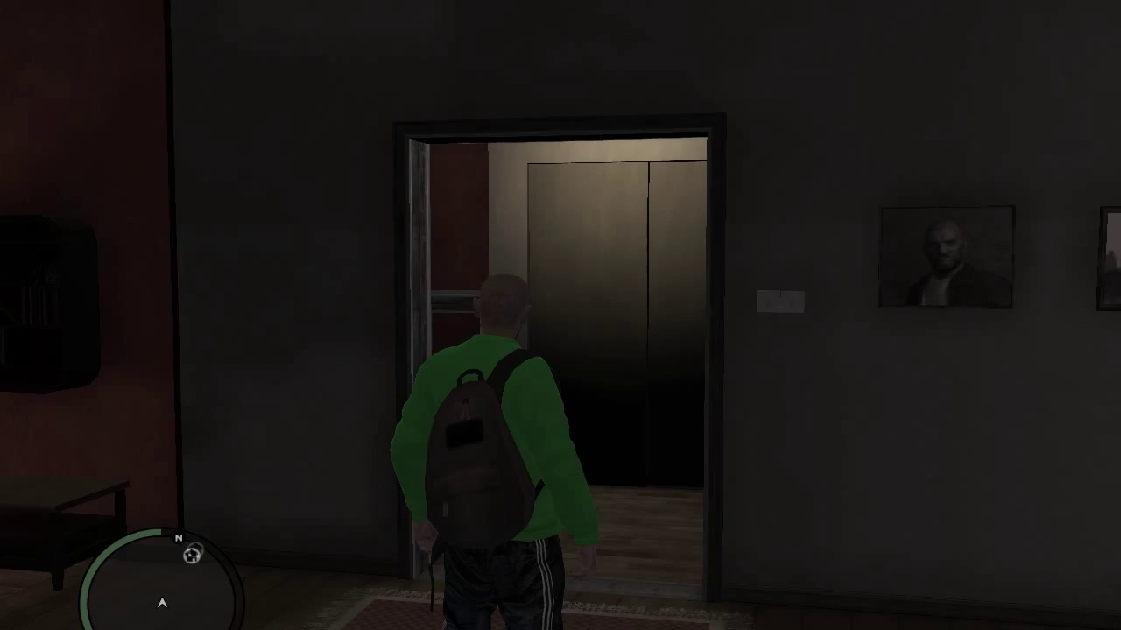
key(s)
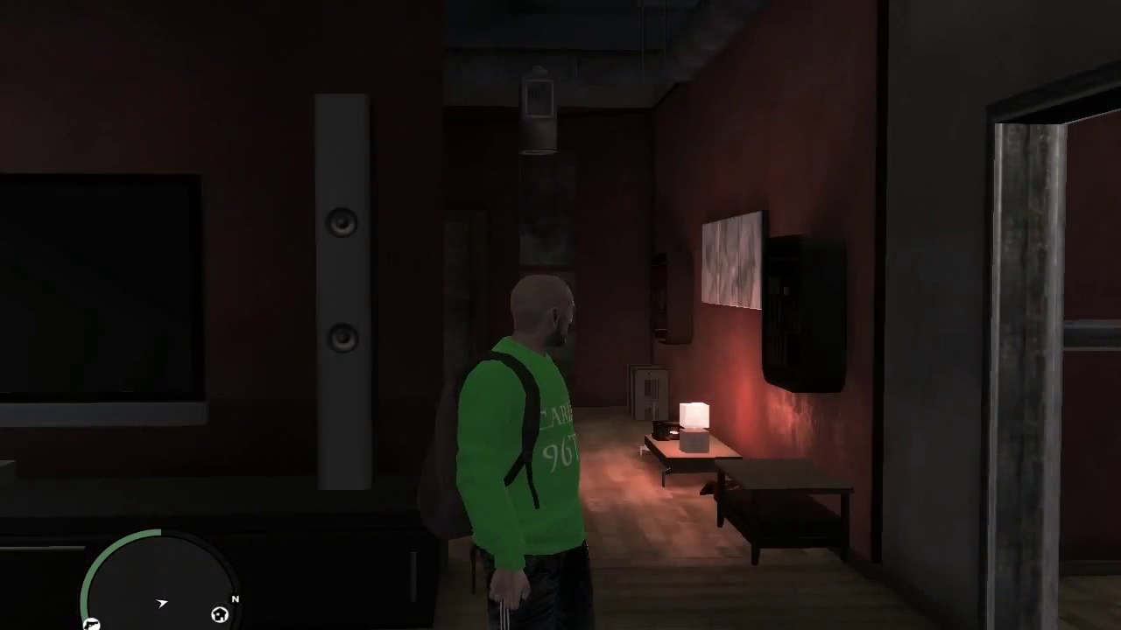
key(s)
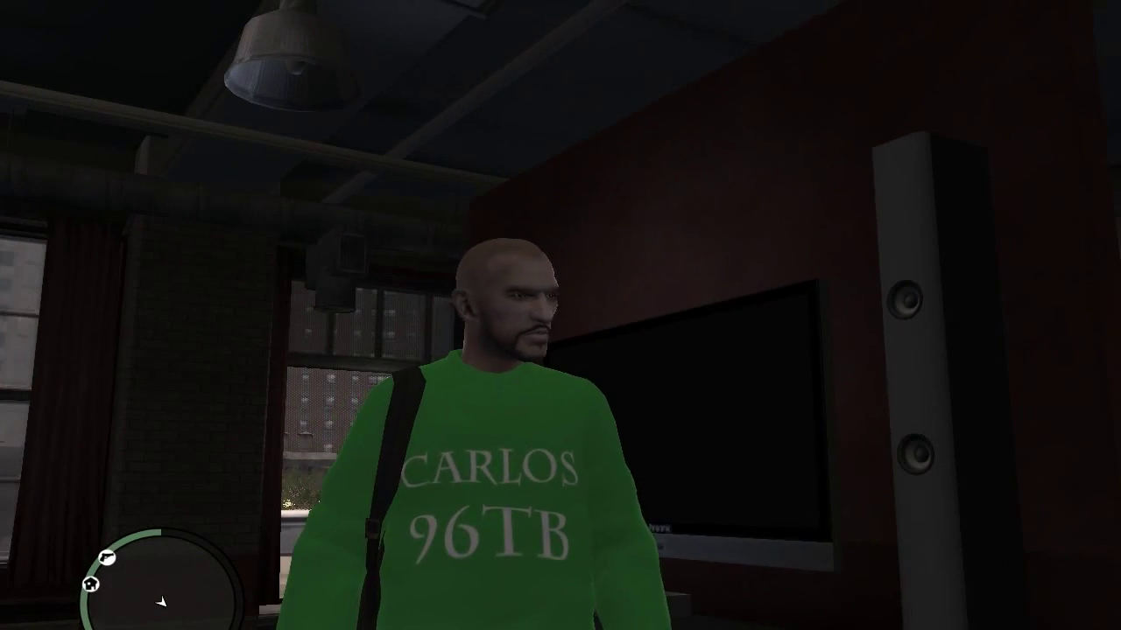
key(s)
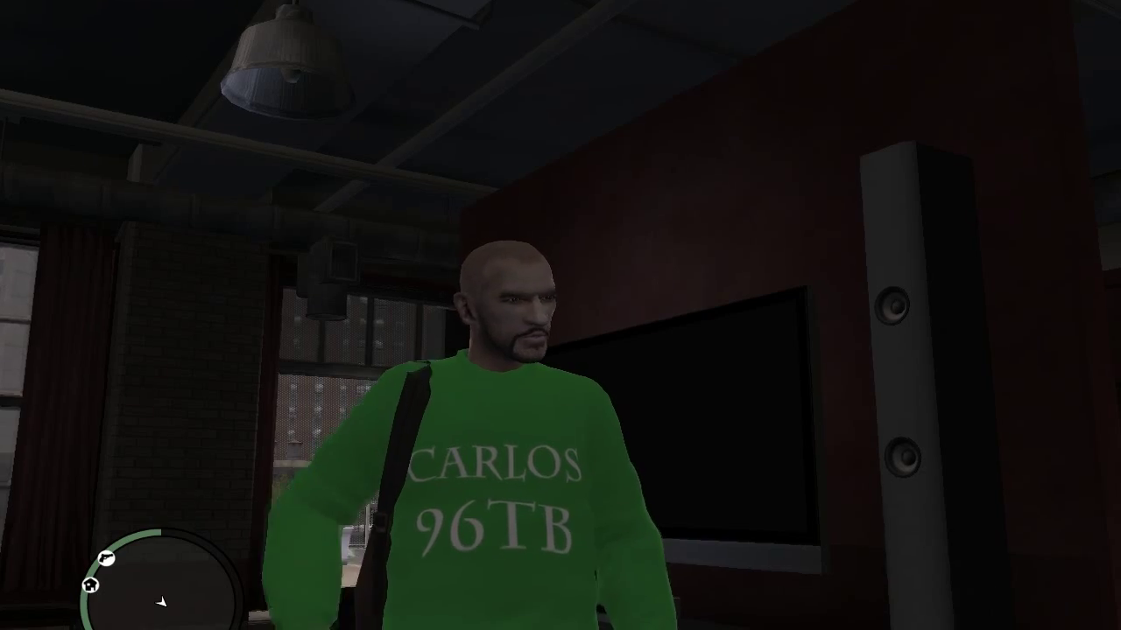
mouse_move(560, 315)
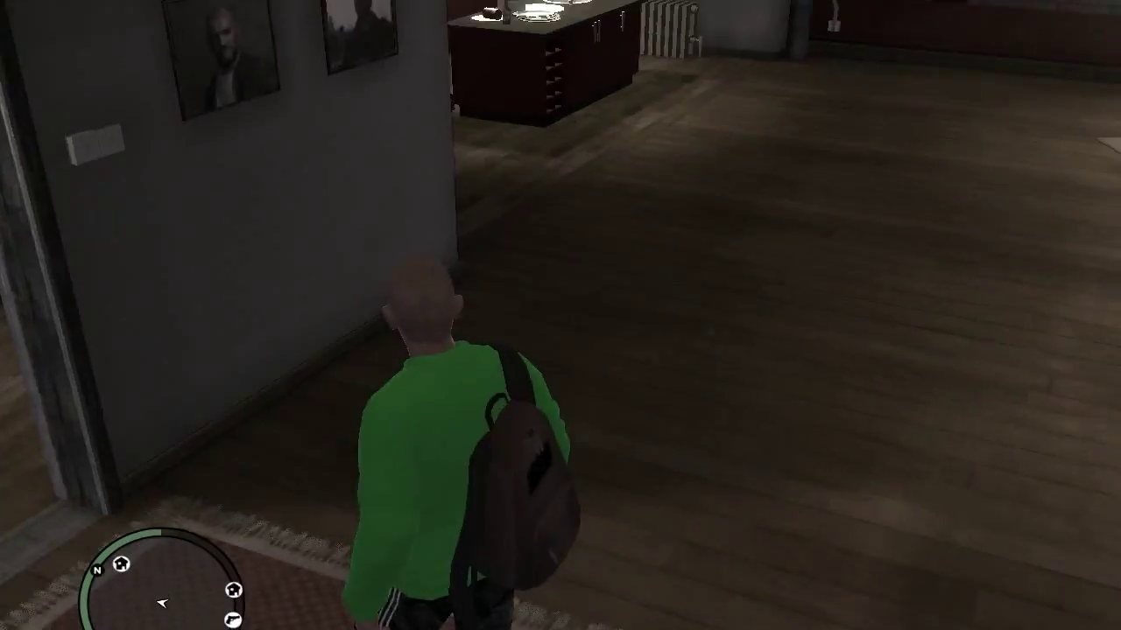